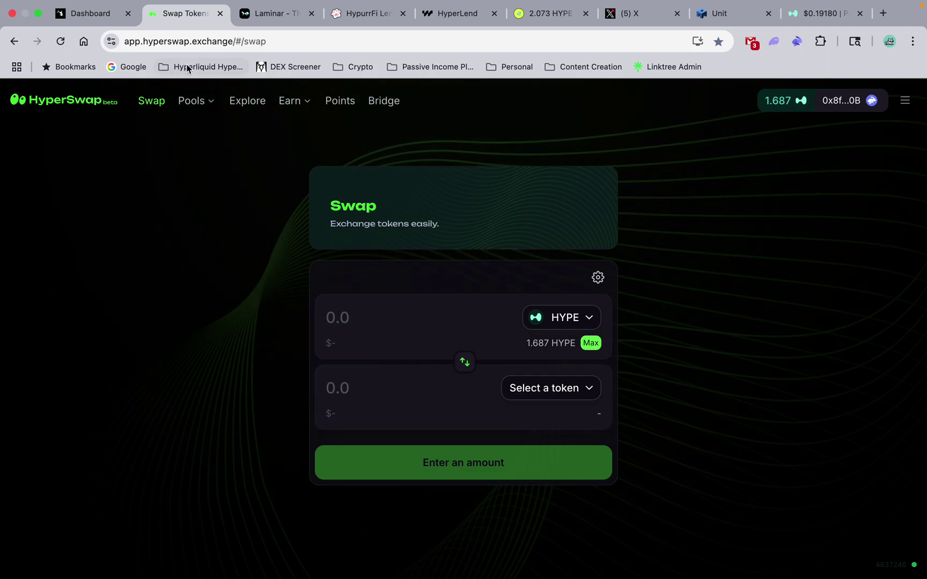
Go to the Explore Pools page and filter the pool list to Hyped Pools.
left_click(244, 104)
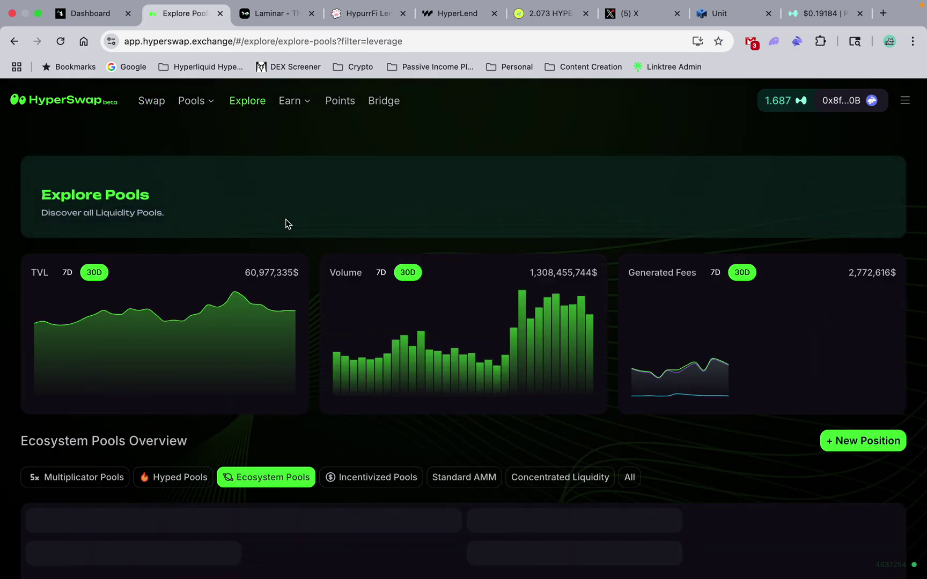
scroll(286, 224, "down", 6)
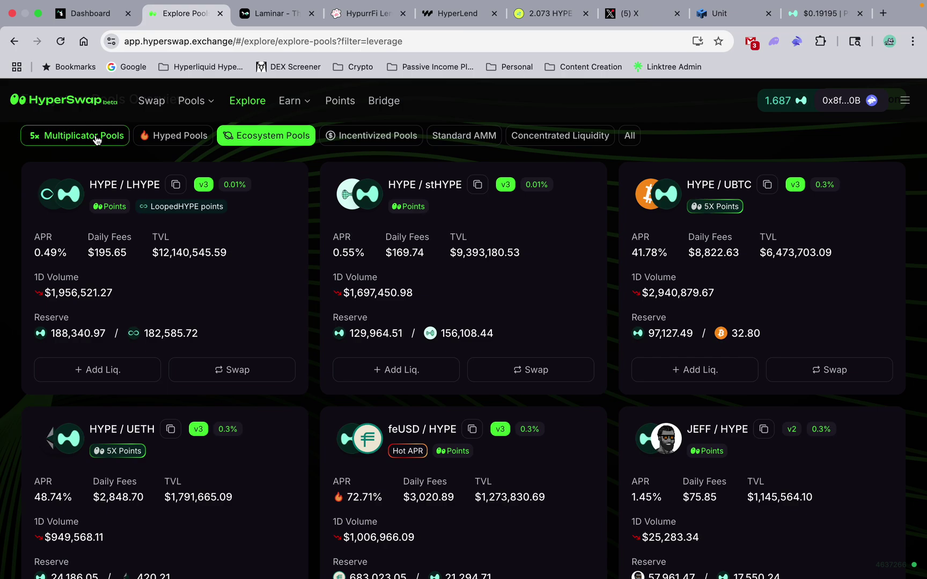
left_click(166, 135)
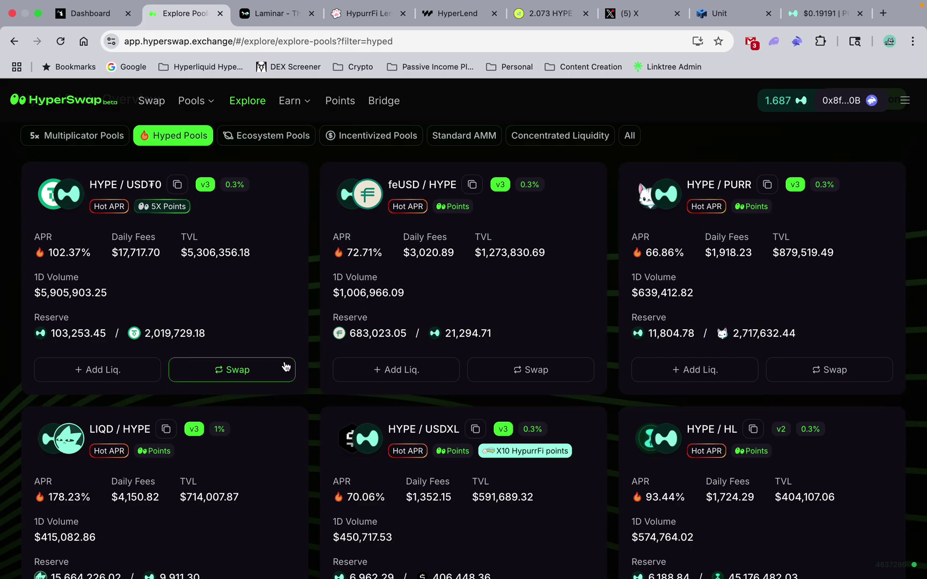
scroll(287, 365, "down", 7)
scroll(287, 367, "down", 6)
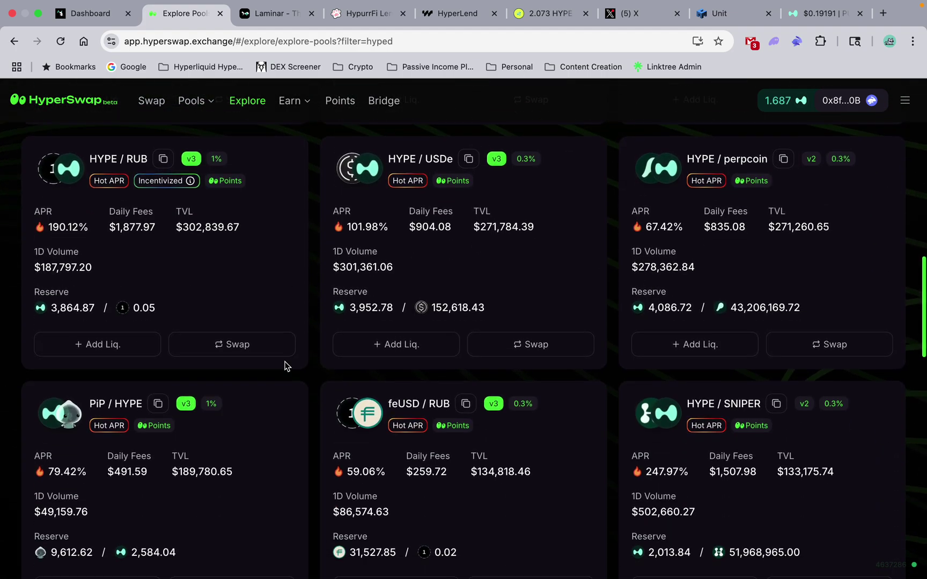
scroll(285, 366, "down", 4)
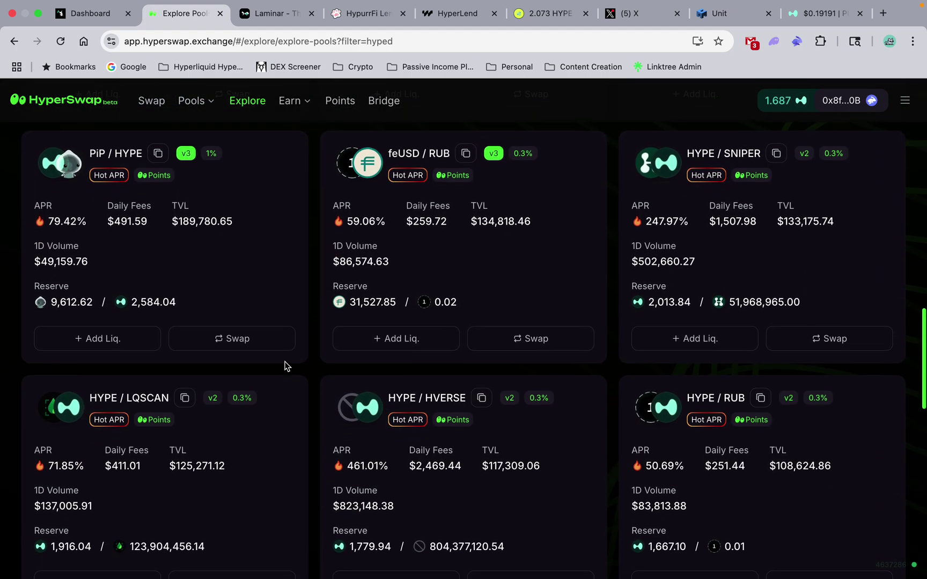
scroll(284, 366, "down", 6)
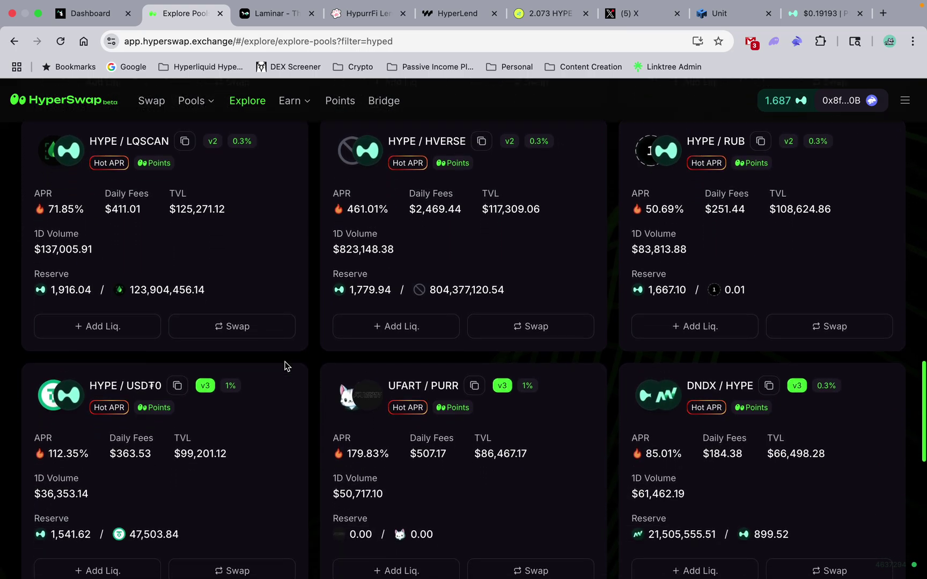
scroll(287, 366, "down", 6)
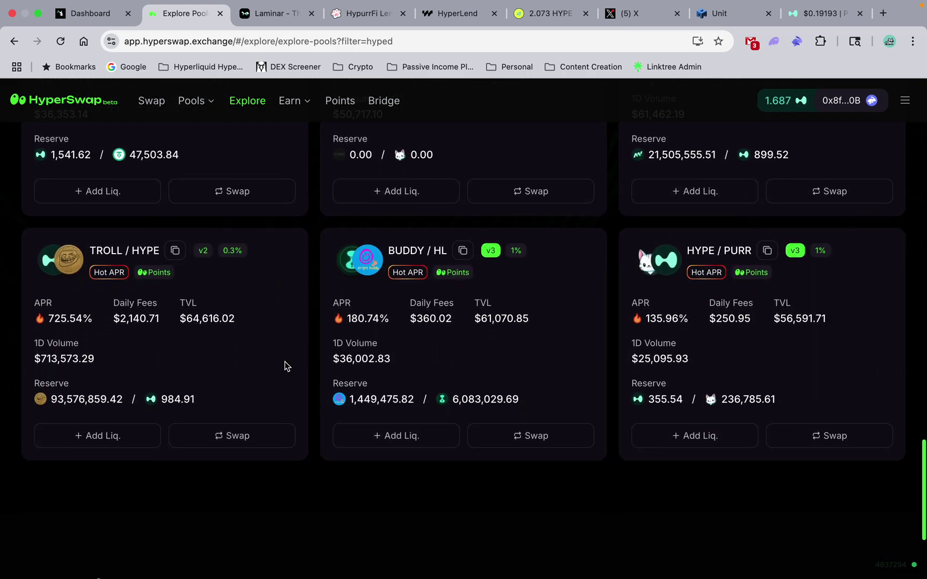
scroll(287, 366, "up", 15)
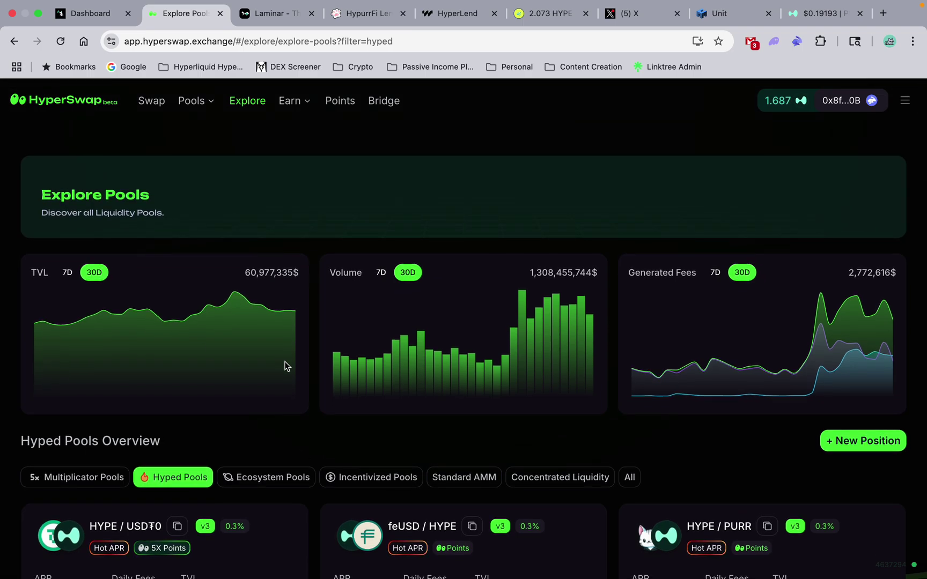
Scroll through the Hyped Pools cards to review the listed pools.
mouse_move(287, 366)
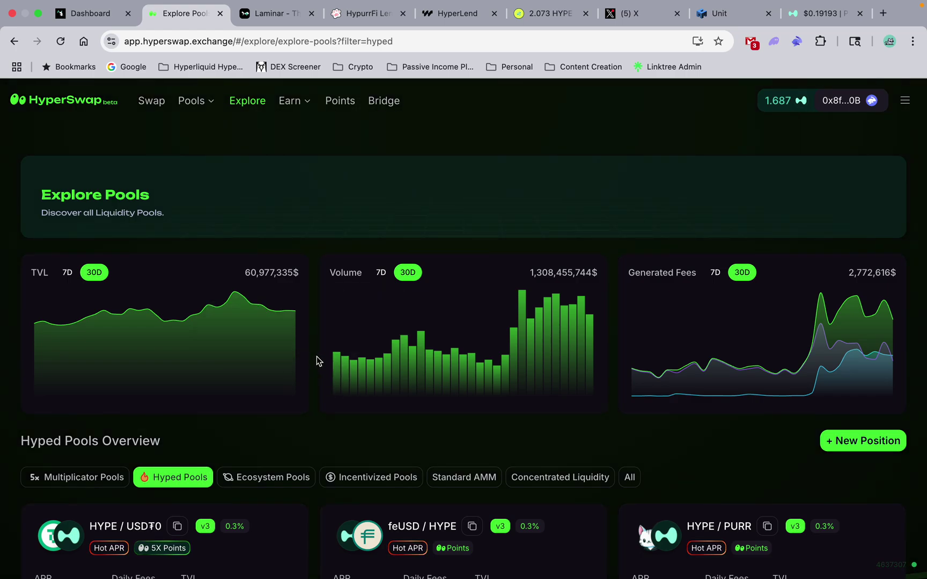
scroll(315, 374, "down", 2)
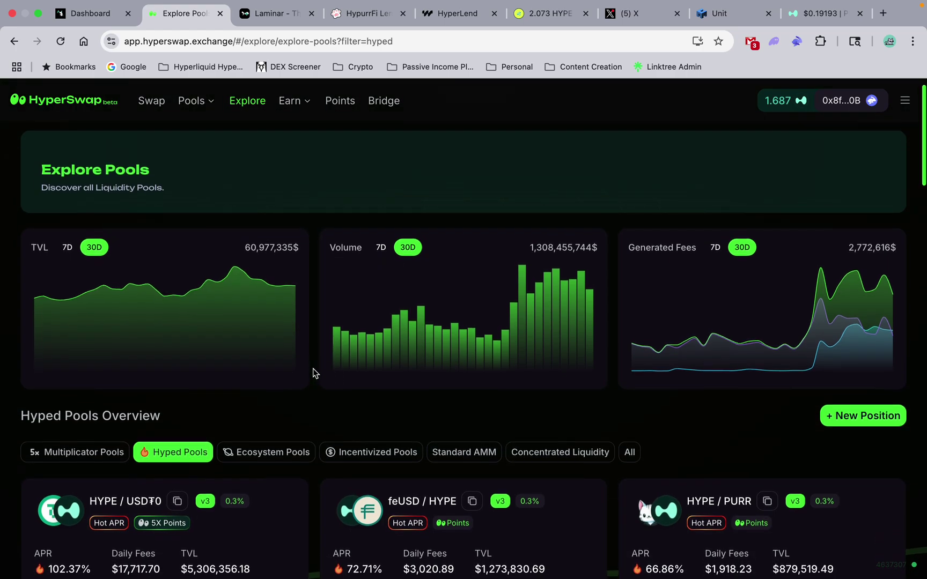
scroll(315, 374, "down", 3)
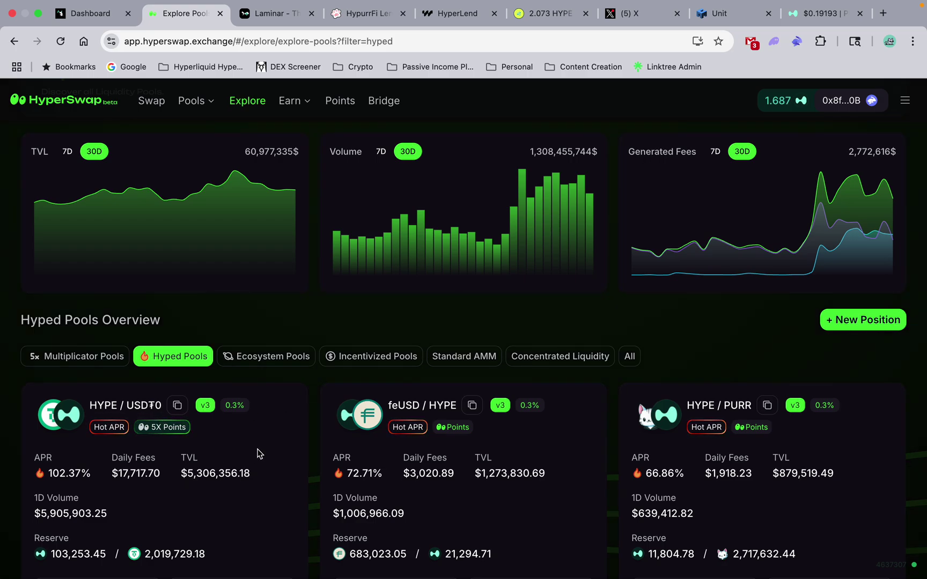
scroll(315, 449, "down", 2)
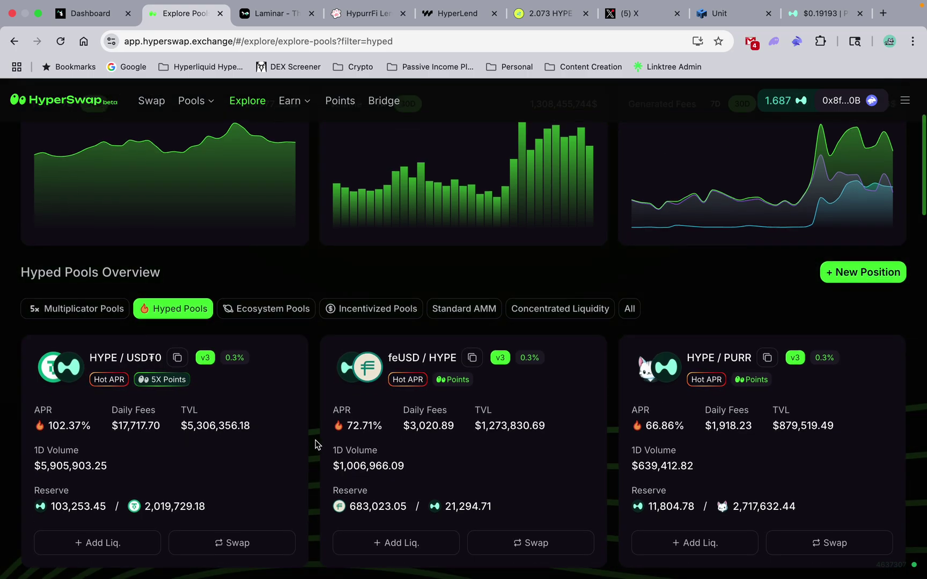
scroll(317, 445, "down", 1)
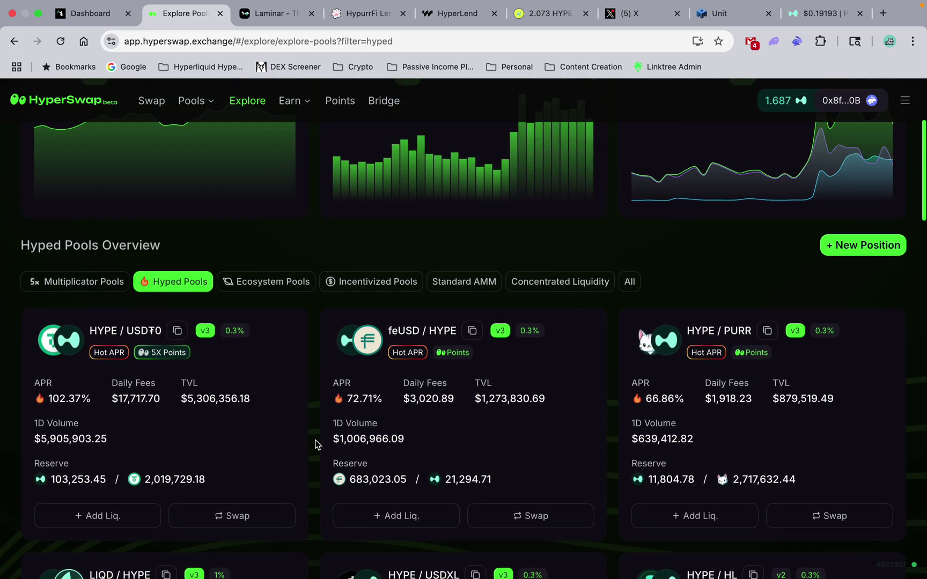
scroll(317, 444, "up", 3)
scroll(317, 444, "up", 2)
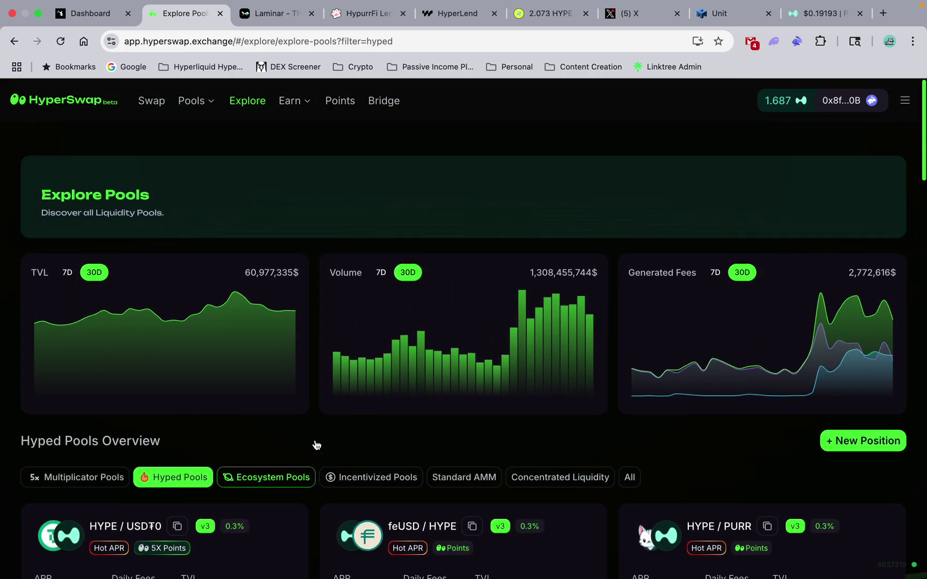
scroll(317, 427, "down", 2)
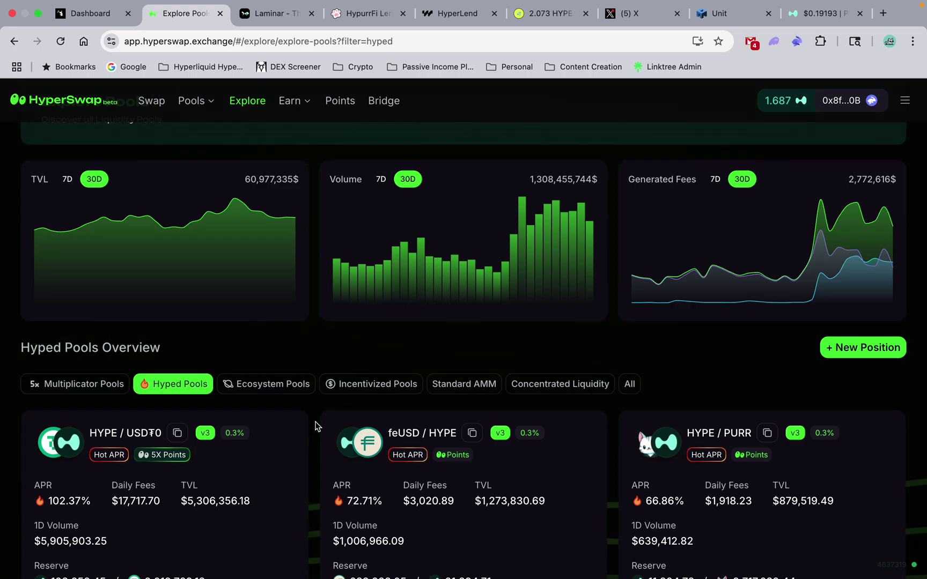
scroll(316, 427, "up", 3)
Switch to All pools, search 'ubt', expand HYPE/UBTC, and add liquidity to its v3 0.3% pool.
left_click(630, 477)
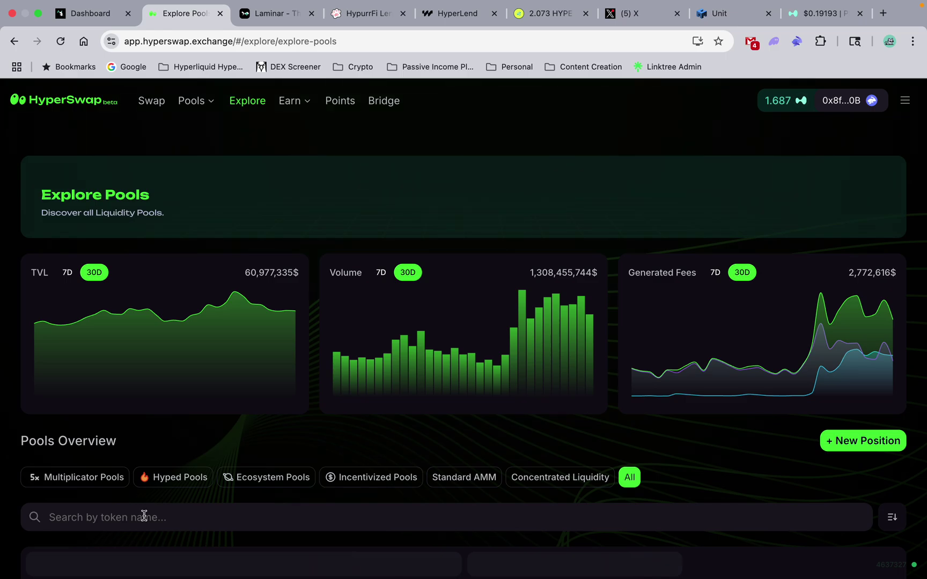
left_click(144, 517)
type("ubtc")
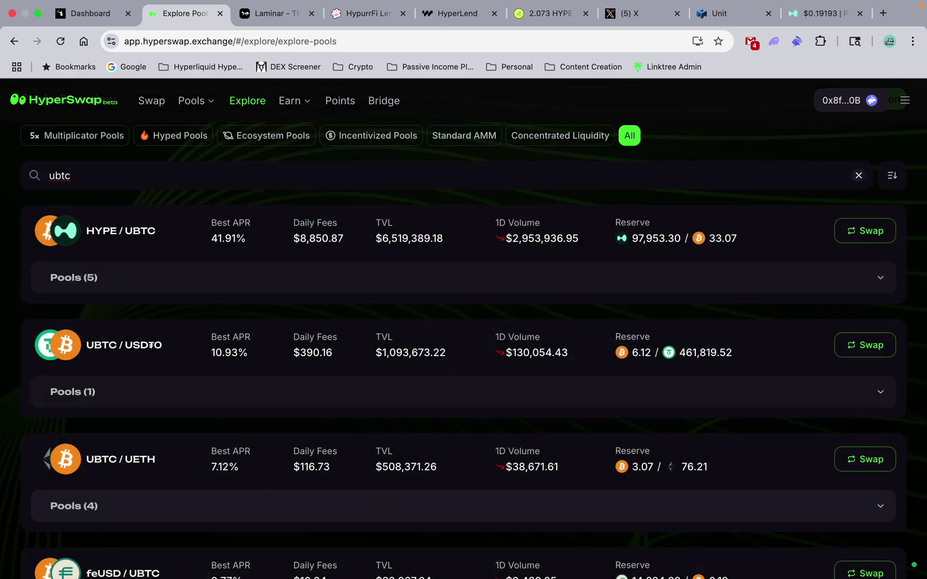
left_click(63, 280)
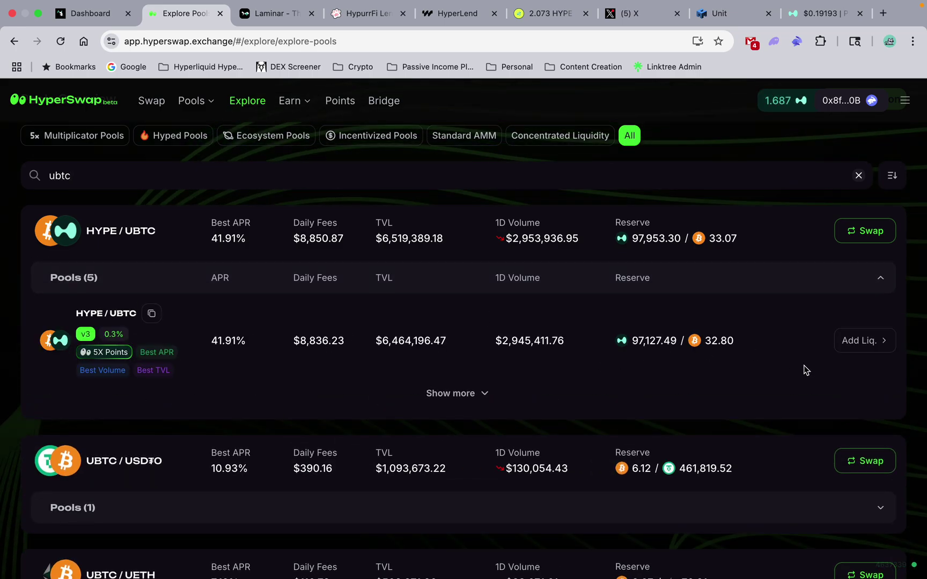
left_click(883, 341)
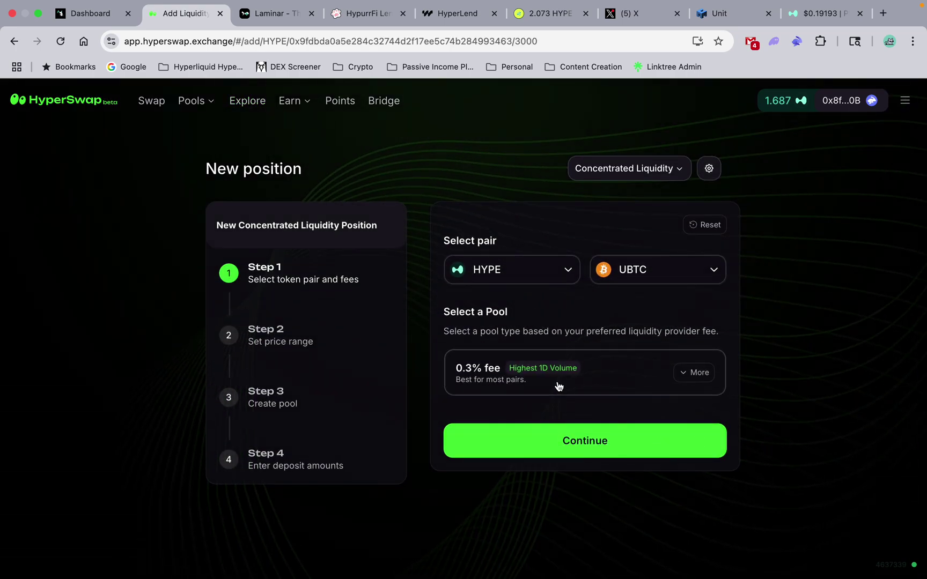
Show all fee tiers, keep 0.3% for HYPE/UBTC, and advance to Set Price Range.
left_click(492, 369)
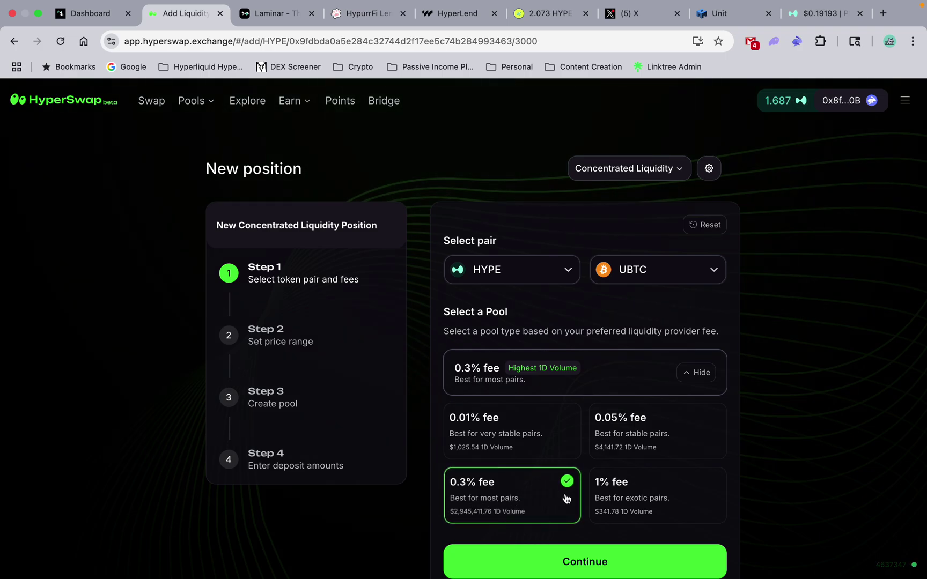
scroll(797, 481, "down", 3)
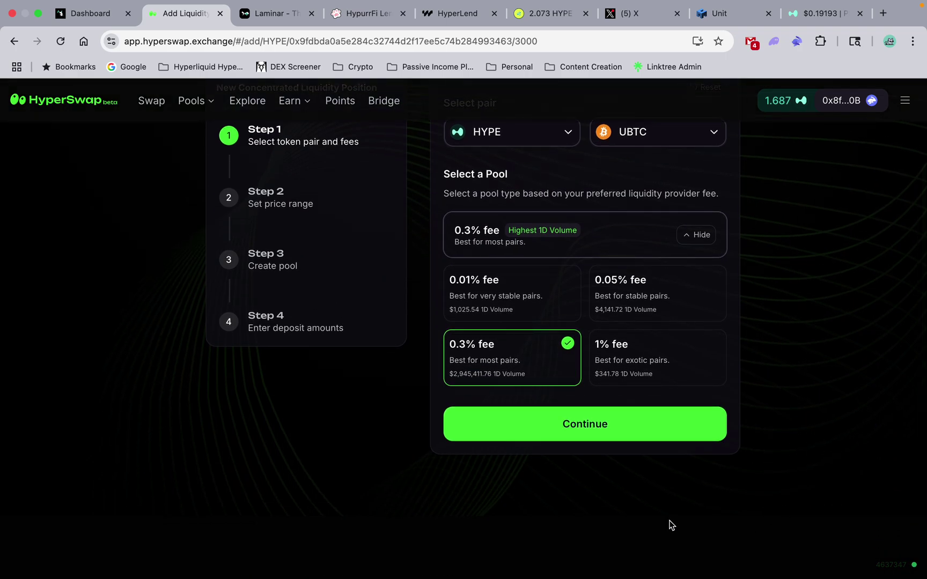
left_click(599, 488)
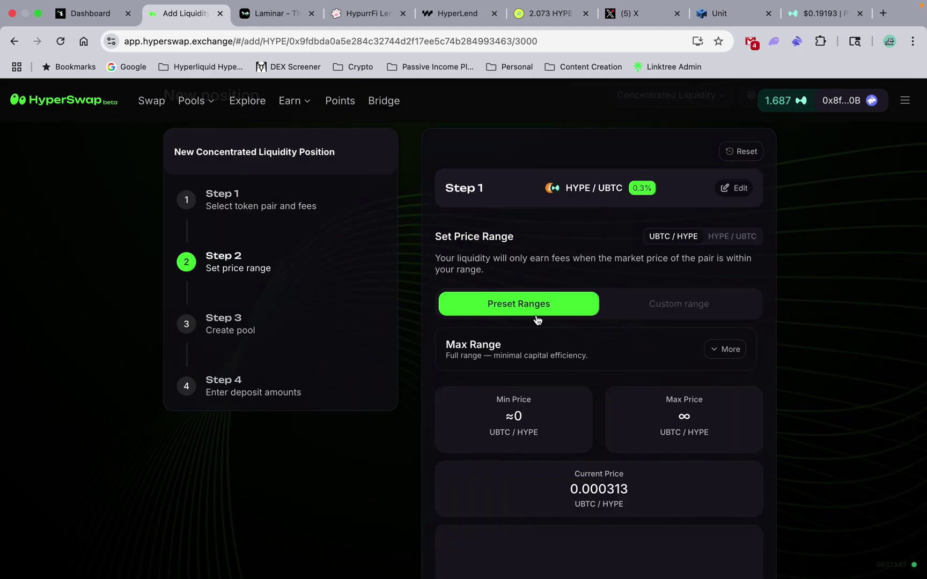
Review the preset price range options, keep Max Range, and advance to the deposit amounts step.
left_click(514, 360)
left_click(592, 353)
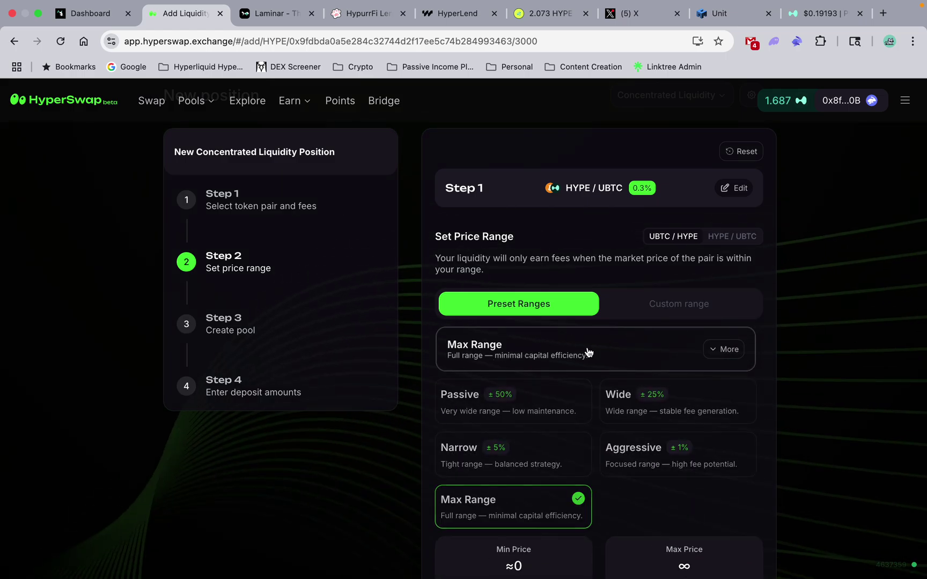
left_click(588, 352)
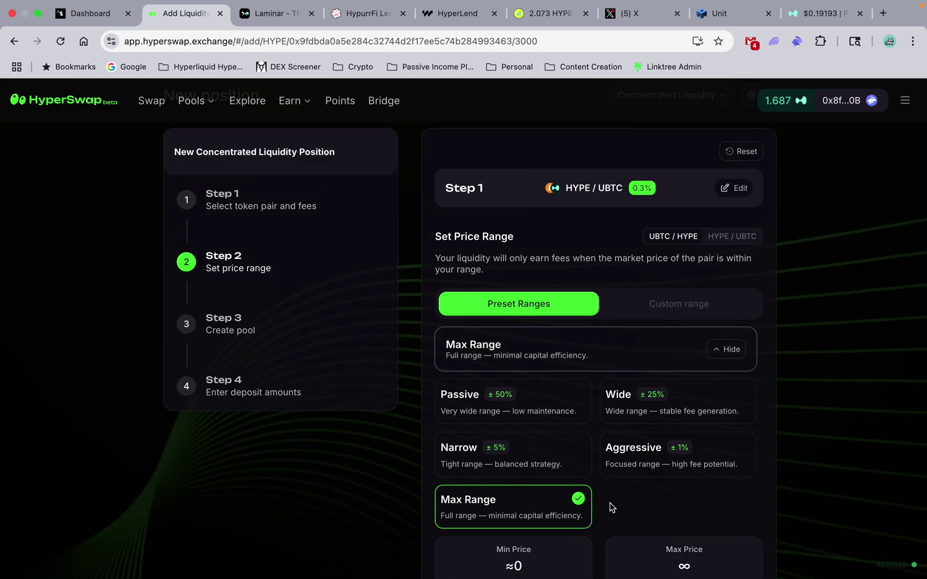
scroll(674, 525, "down", 2)
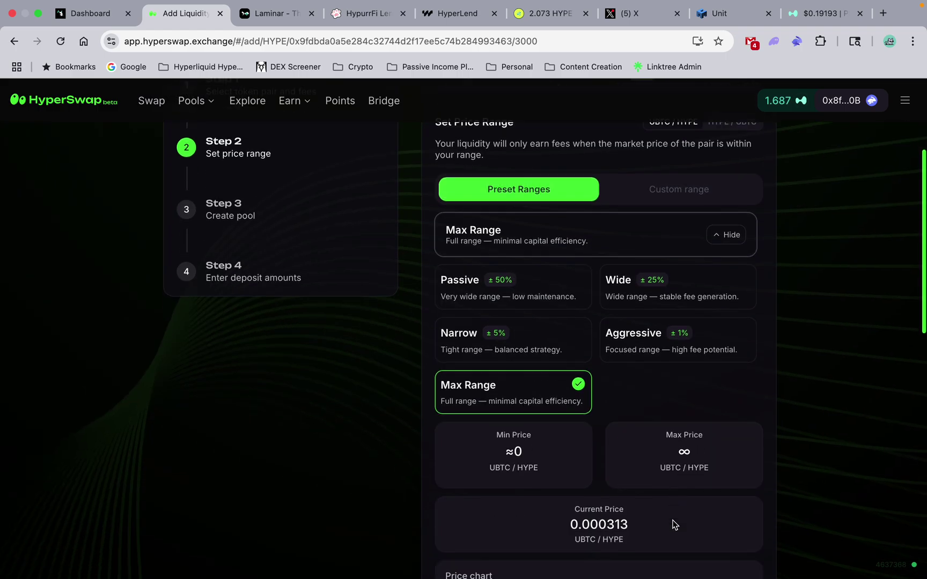
scroll(674, 525, "down", 1)
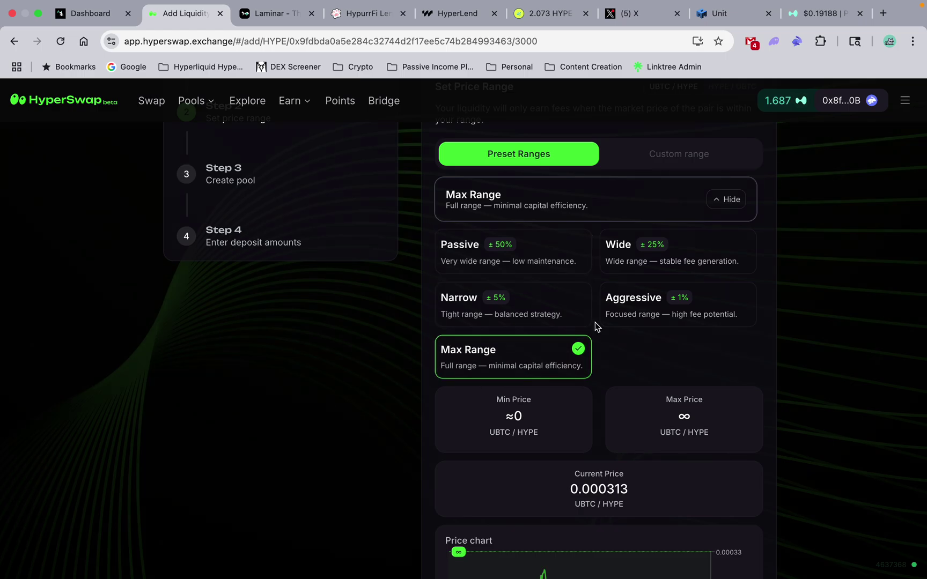
scroll(604, 461, "down", 5)
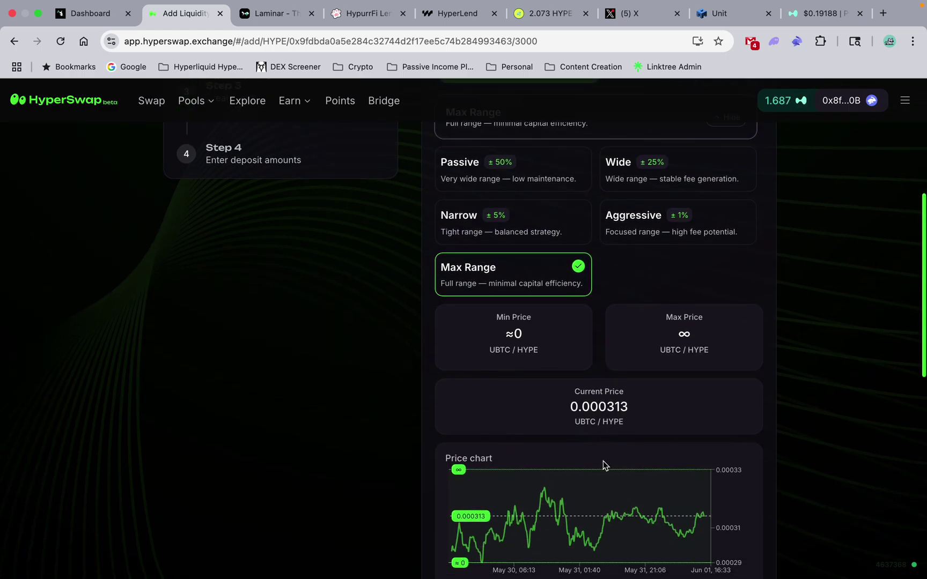
scroll(604, 461, "down", 5)
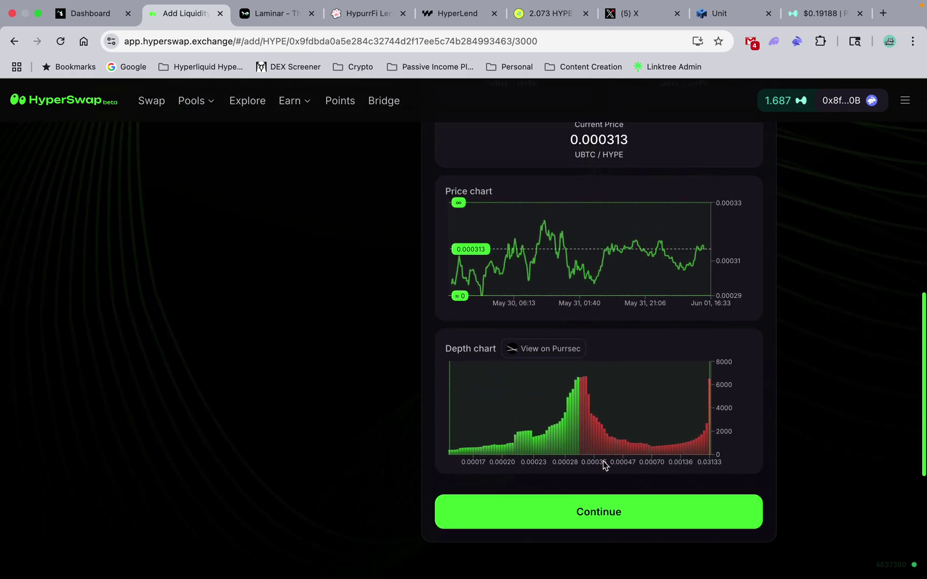
scroll(603, 461, "up", 3)
scroll(604, 461, "down", 3)
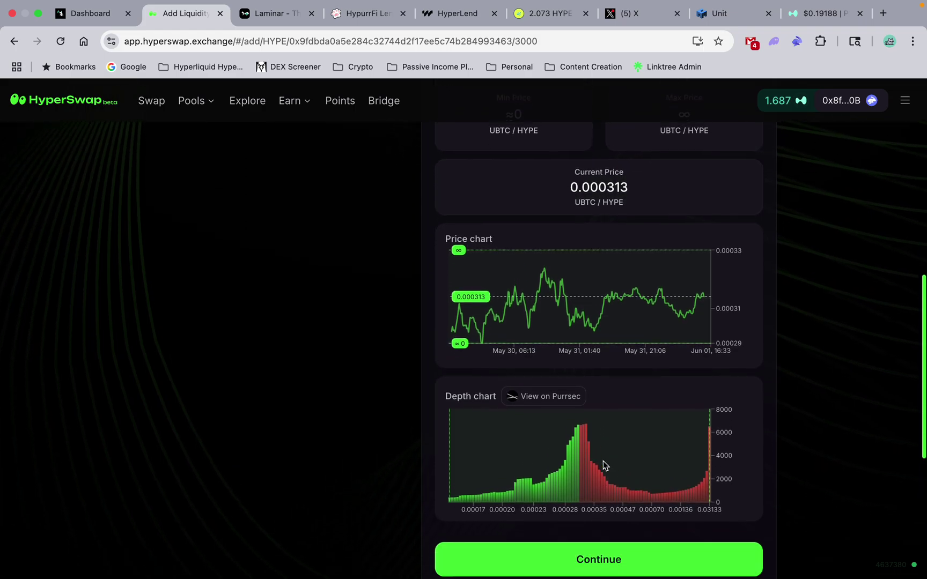
scroll(603, 460, "down", 1)
left_click(600, 470)
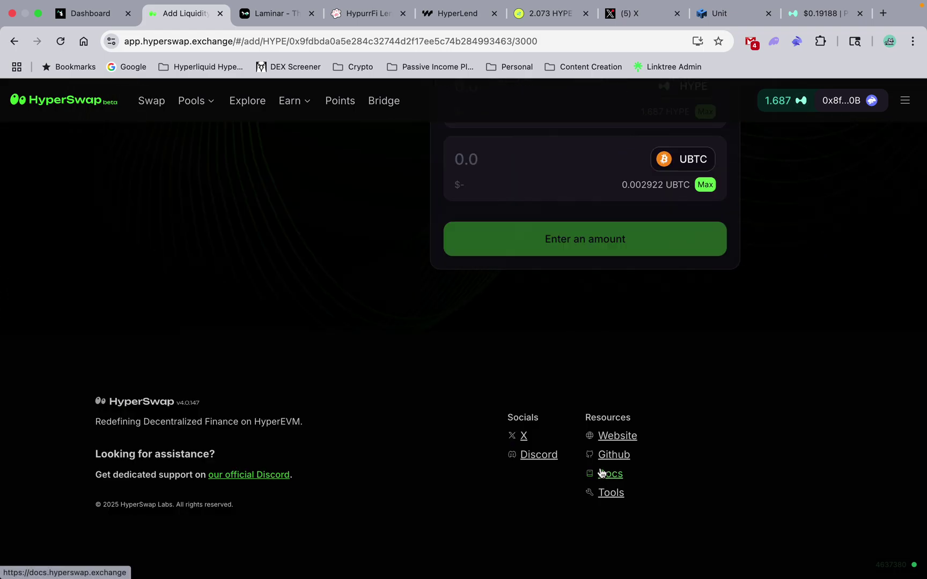
Deposit the full 0.00292208 UBTC balance, which auto-calculates 9.38535 HYPE, exceeding the HYPE balance.
scroll(501, 375, "up", 4)
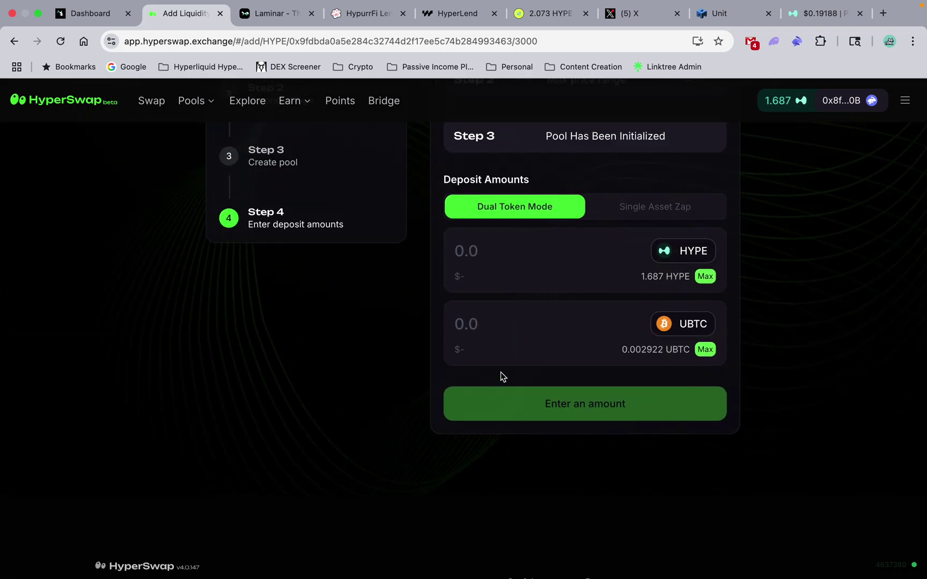
left_click(705, 349)
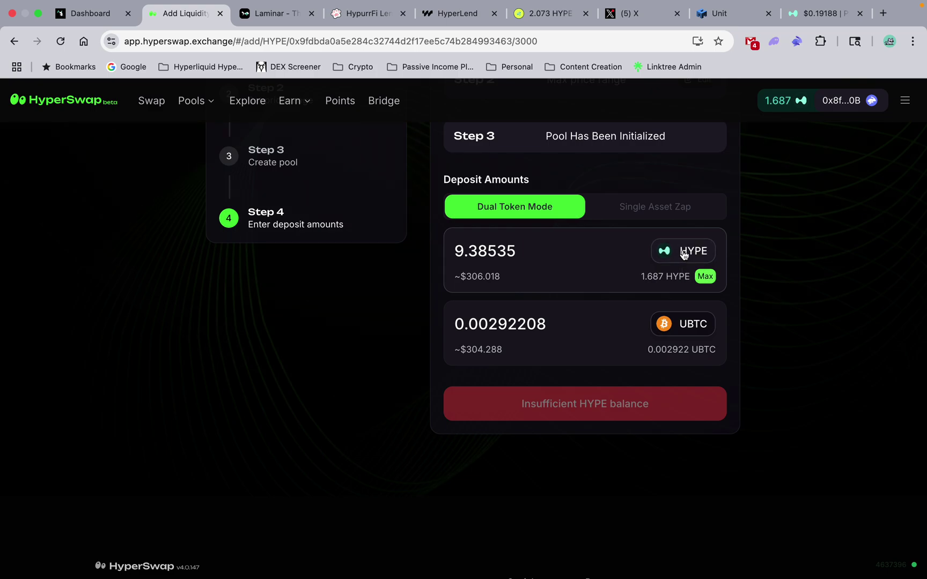
scroll(521, 290, "up", 3)
scroll(487, 307, "up", 3)
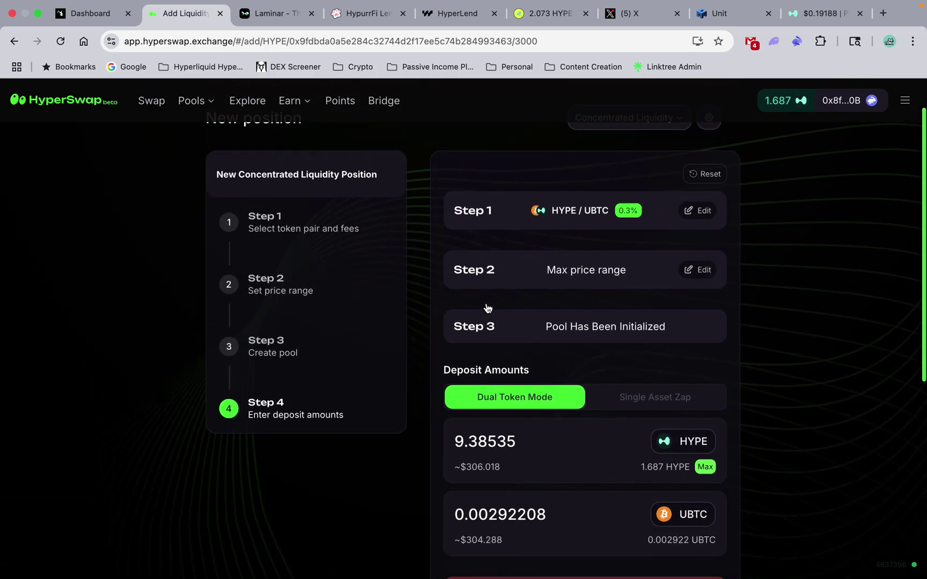
scroll(487, 307, "down", 5)
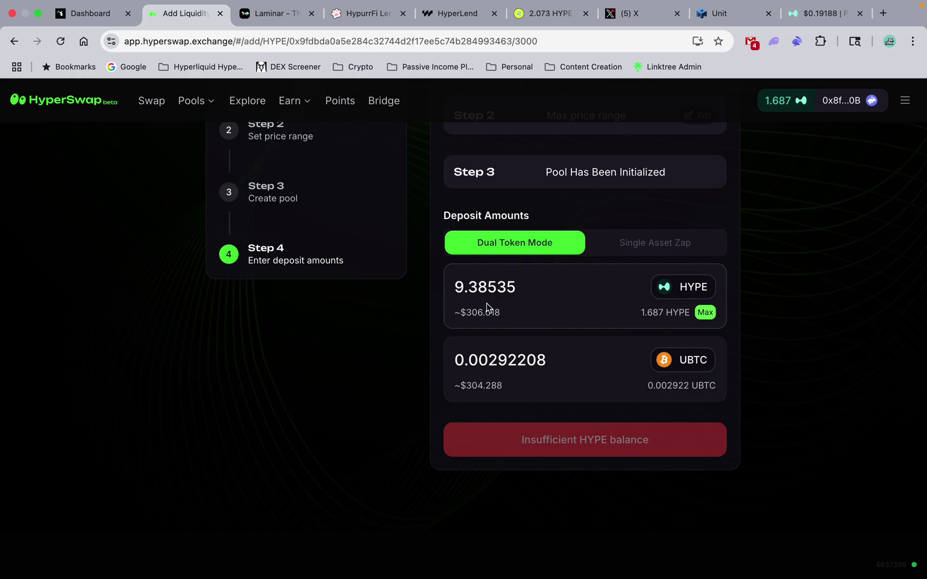
scroll(220, 386, "up", 5)
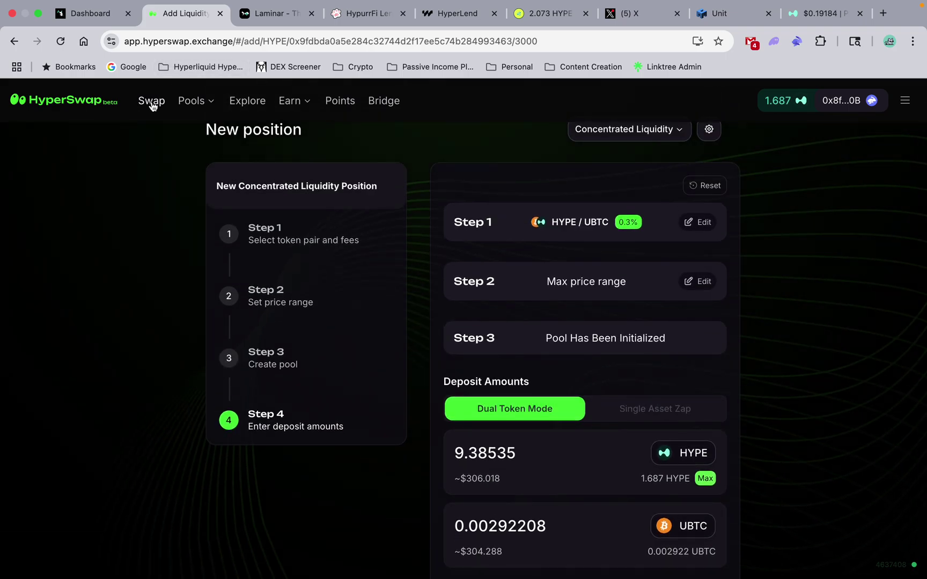
On the Swap page, set up converting 3 WHYPE into 3 HYPE as an unwrap.
left_click(152, 105)
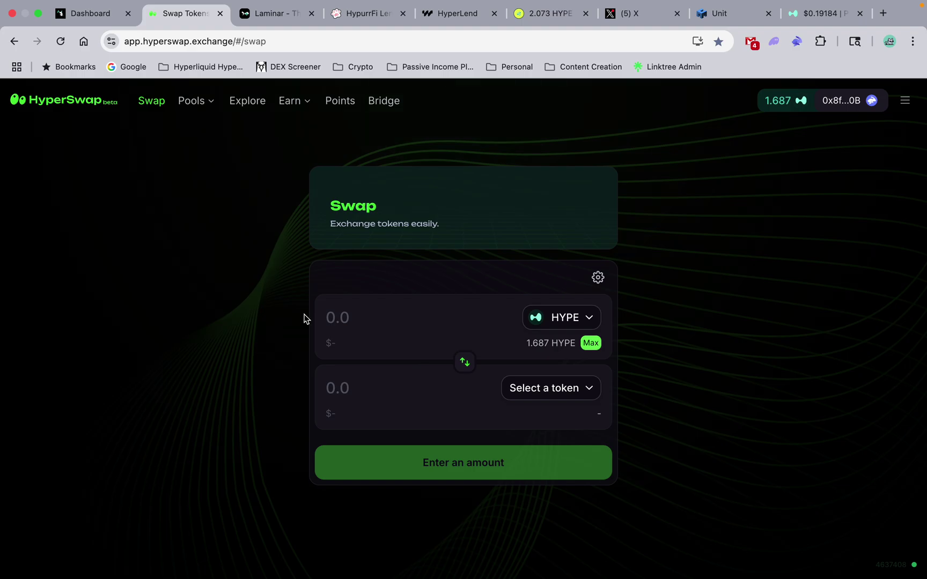
left_click(588, 319)
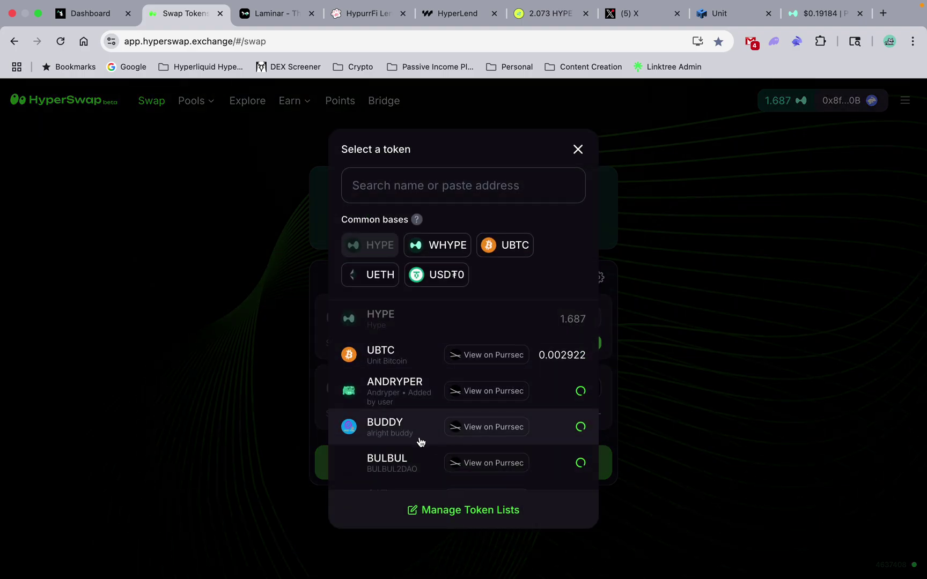
left_click(434, 251)
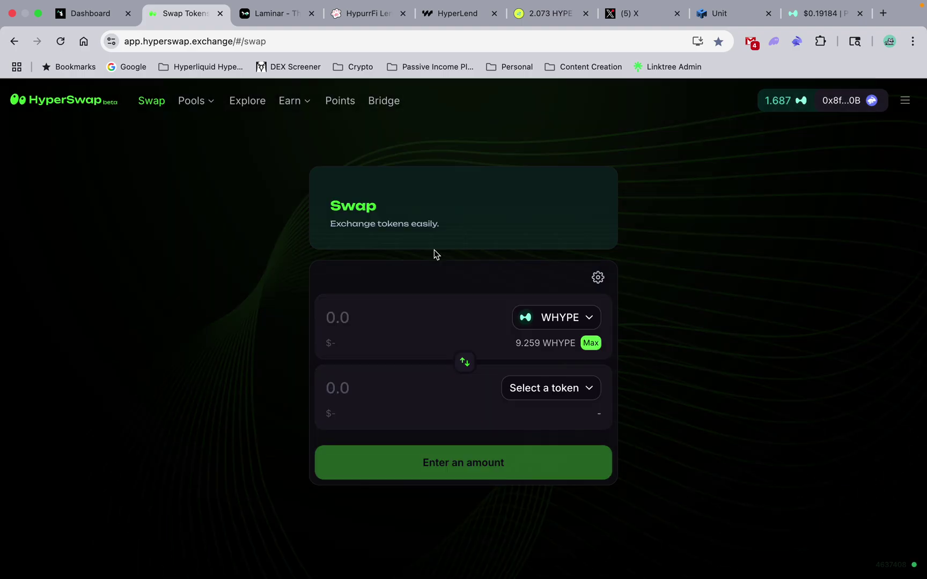
left_click(349, 320)
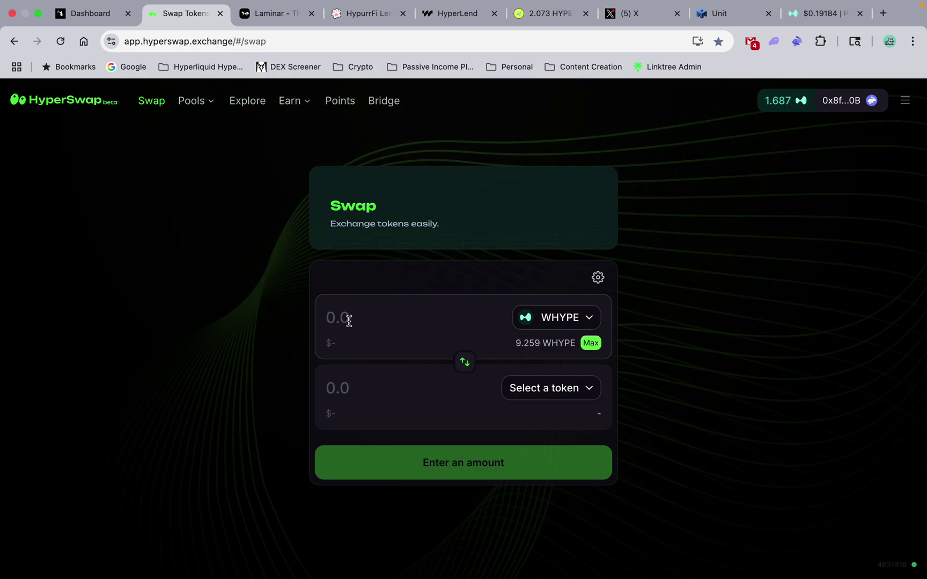
type("3")
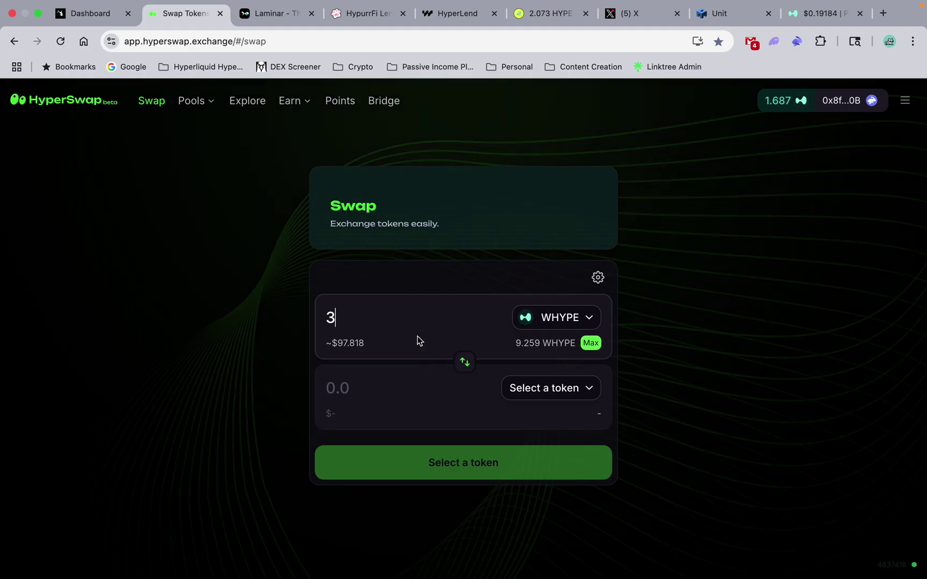
left_click(560, 389)
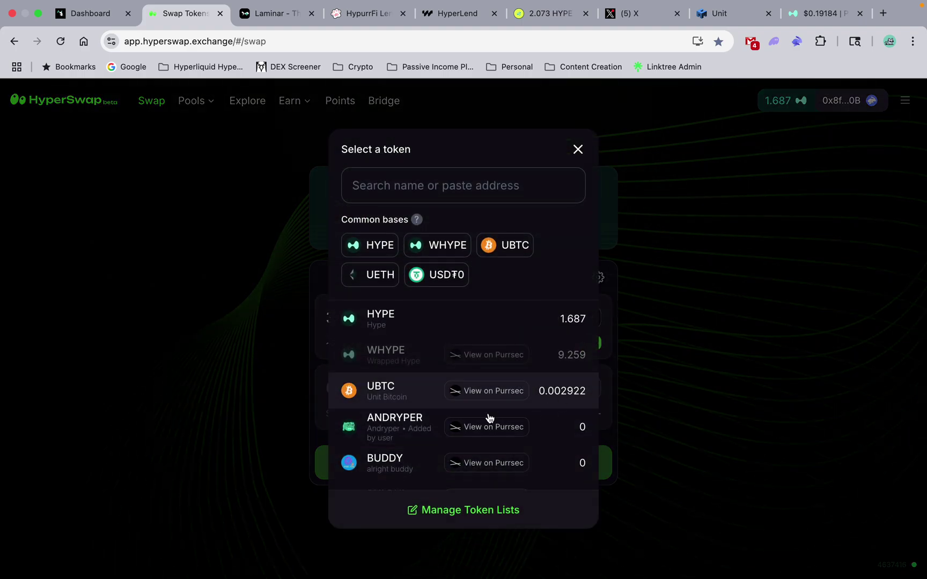
left_click(437, 325)
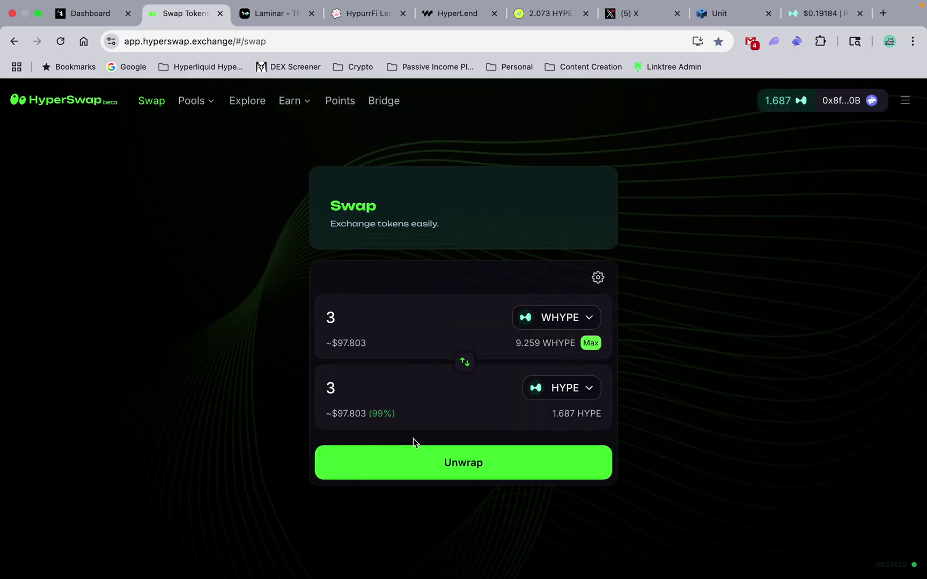
Unwrap 3 WHYPE to HYPE twice, signing and confirming each transaction in the wallet.
left_click(418, 464)
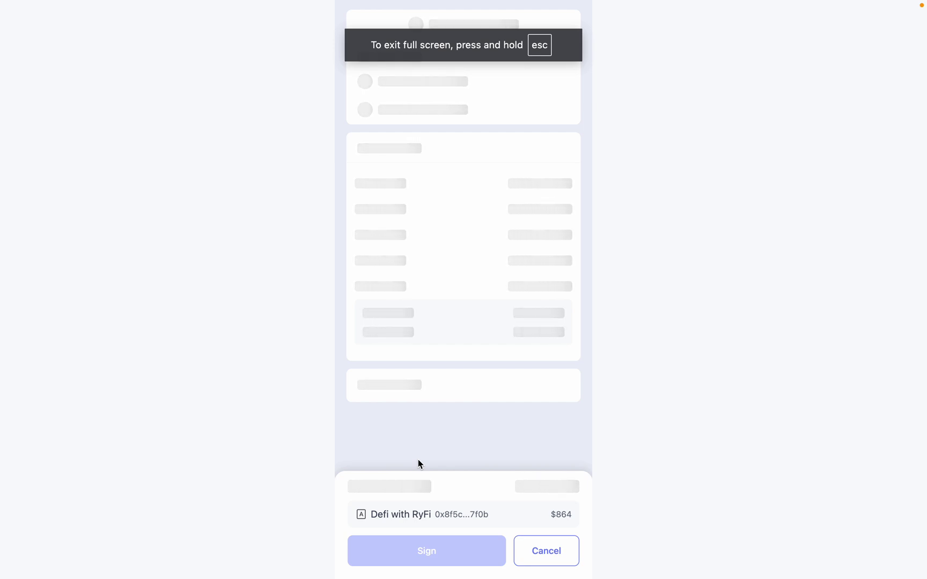
left_click(435, 551)
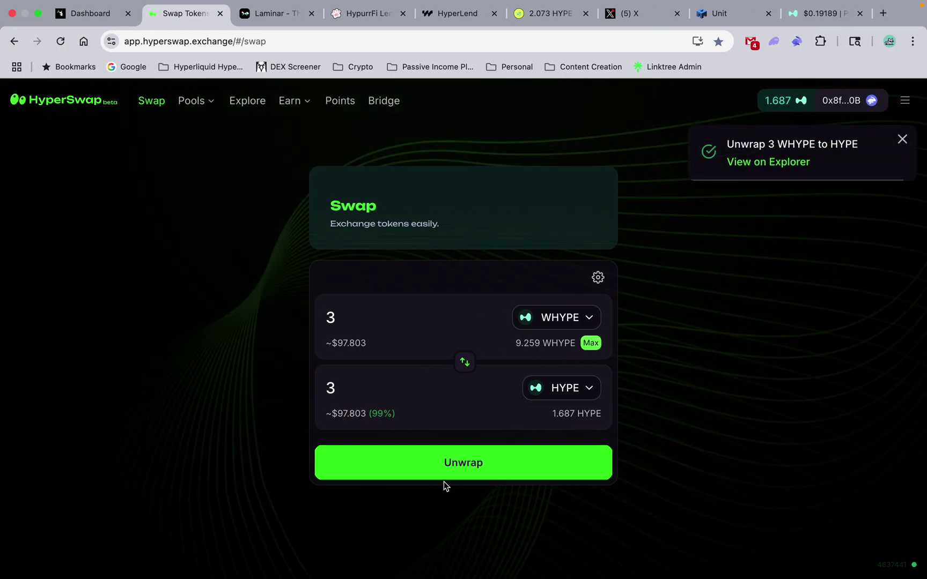
left_click(480, 463)
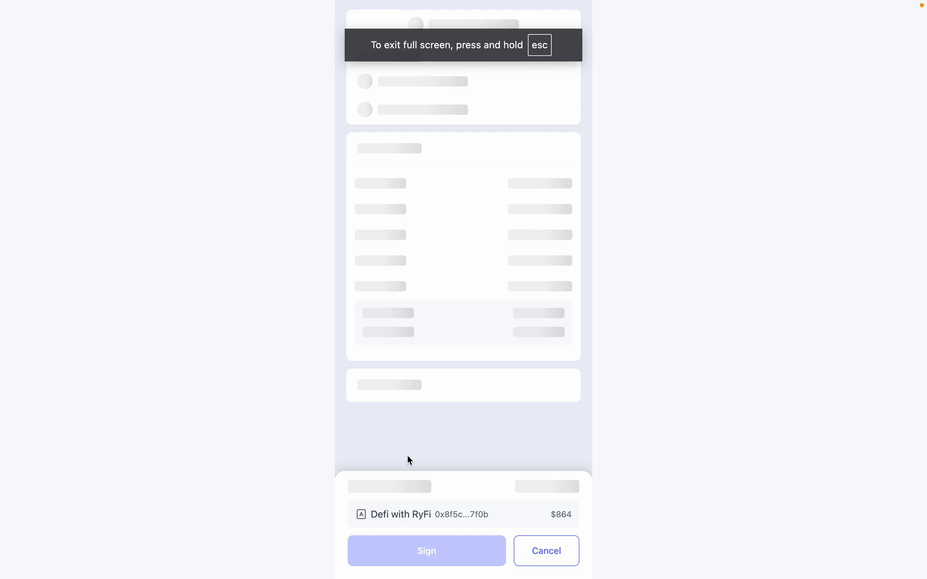
left_click(464, 554)
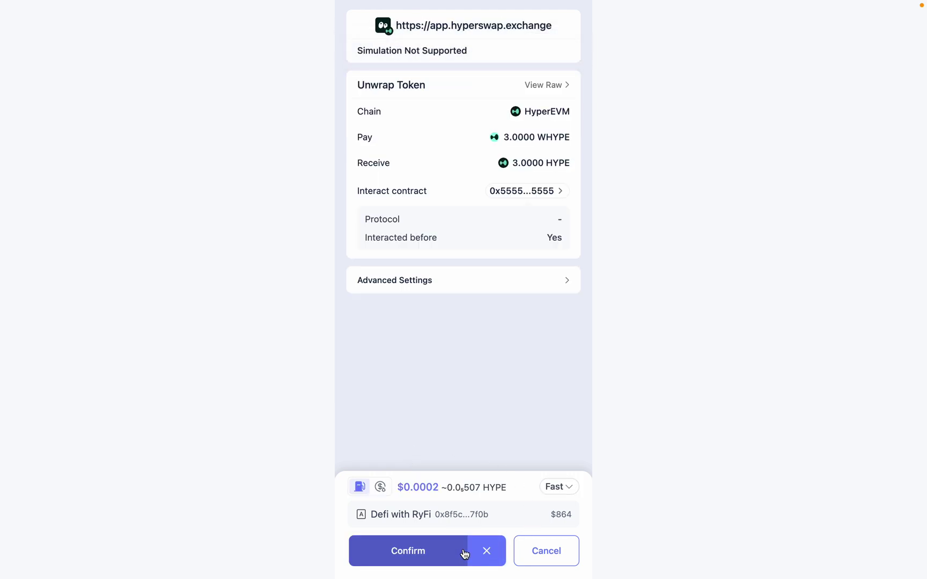
left_click(409, 556)
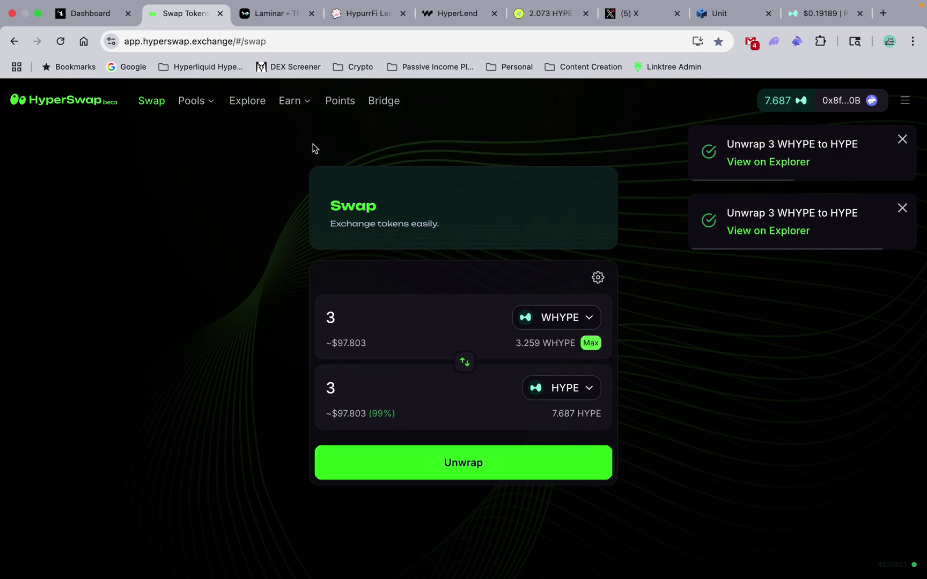
Return to Explore Pools, show All pools, search 'u', and expand the HYPE/UBTC pools.
left_click(200, 101)
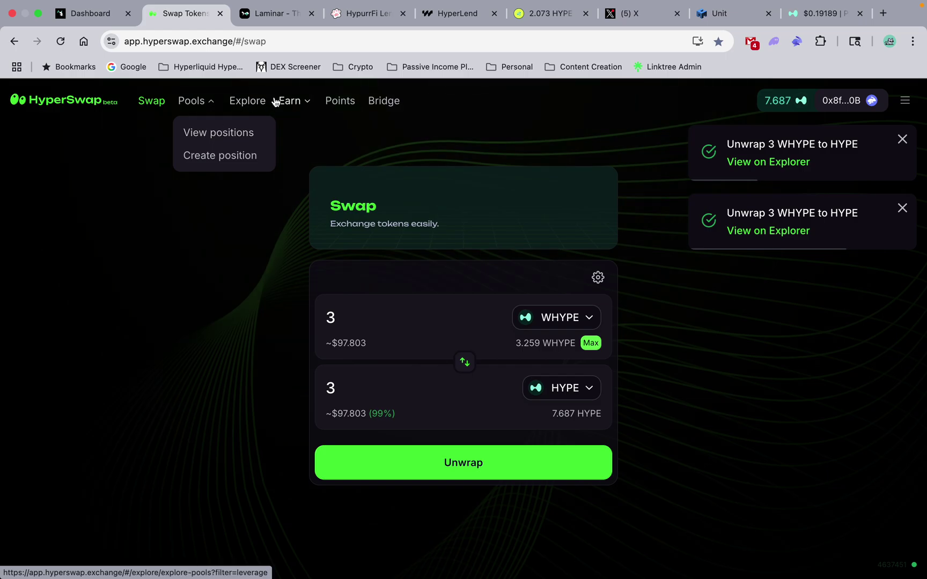
left_click(257, 104)
scroll(617, 376, "down", 6)
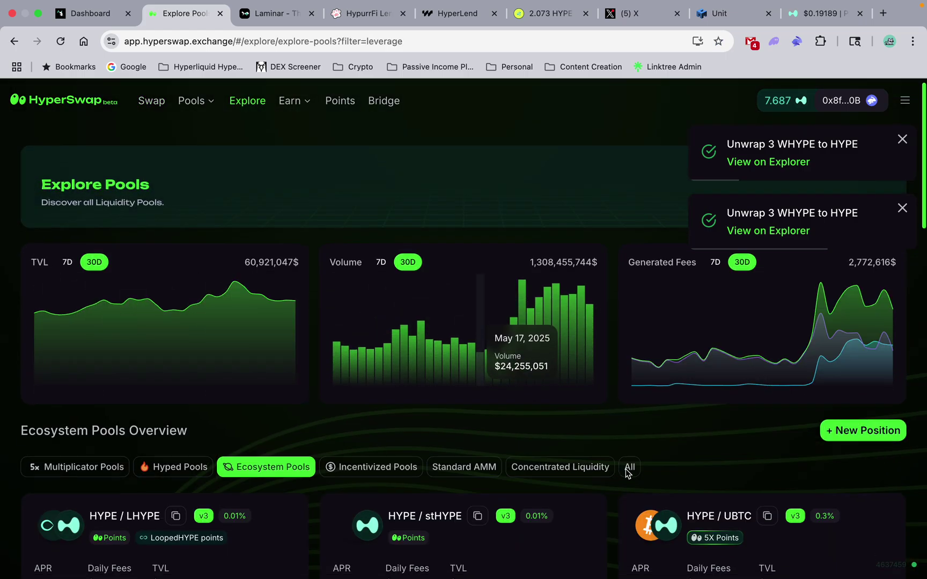
left_click(629, 136)
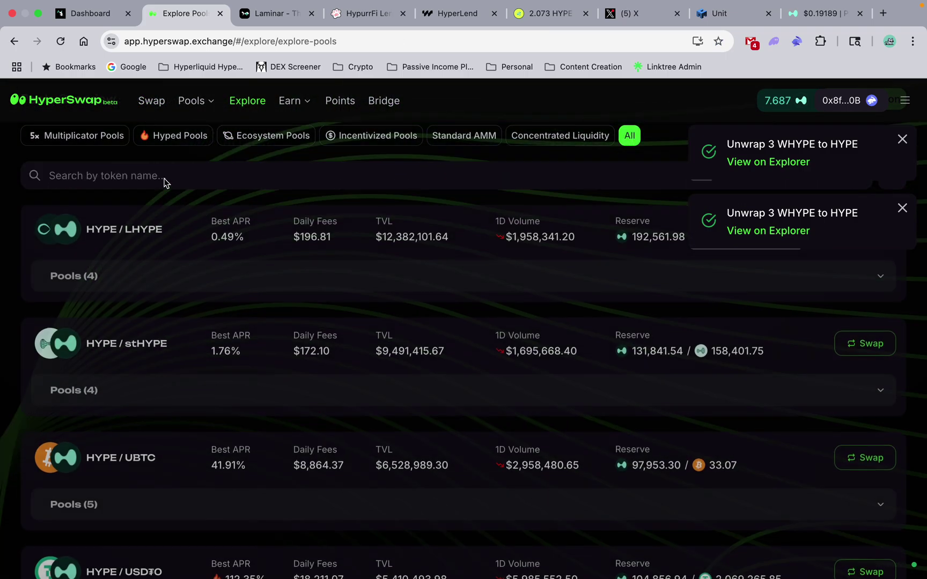
left_click(165, 178)
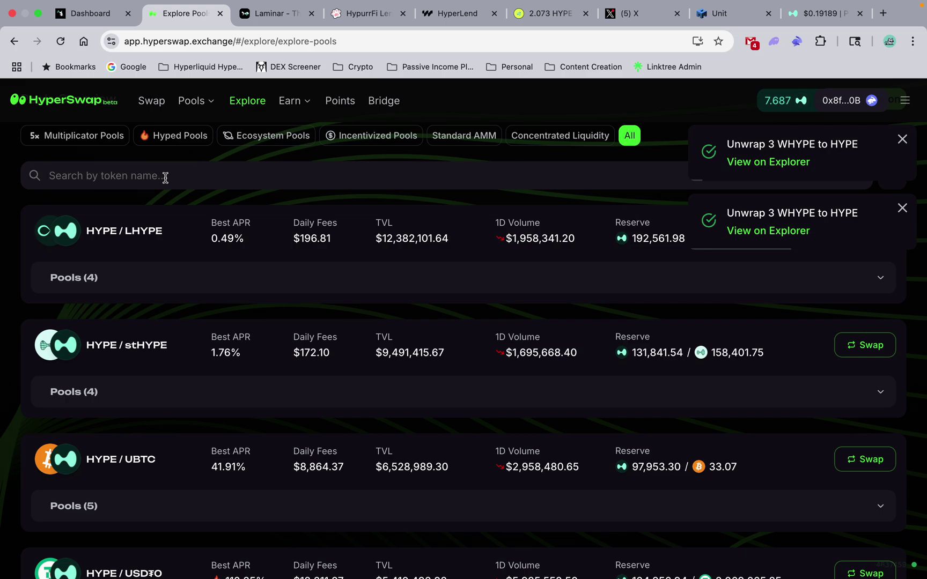
type("ubtc")
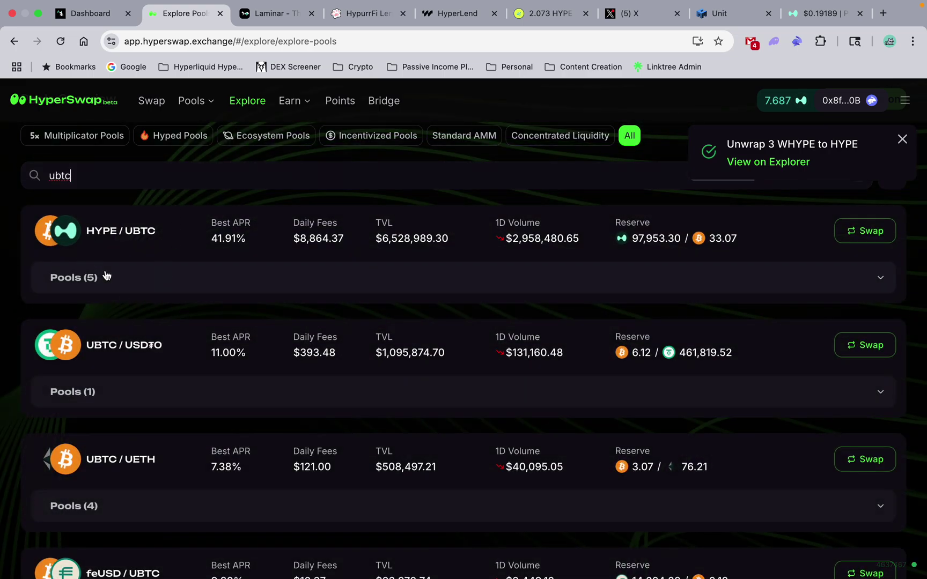
left_click(73, 283)
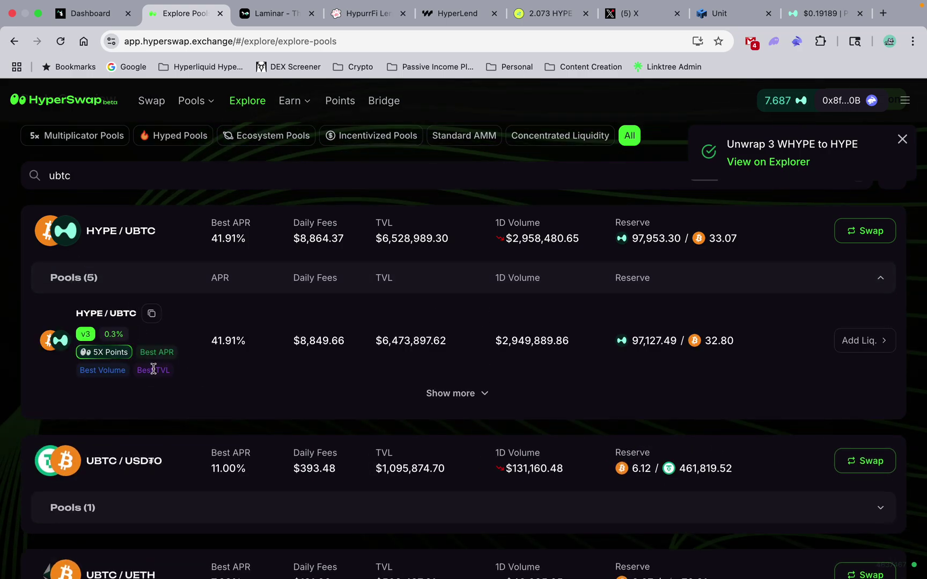
Add liquidity to the HYPE/UBTC 0.3% pool and review its Max Range price range and charts.
left_click(865, 342)
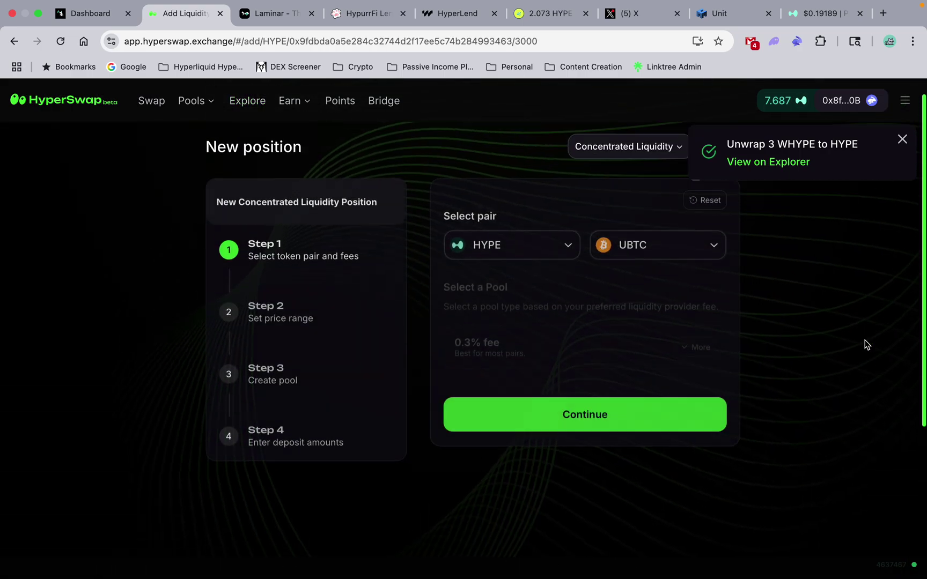
left_click(617, 367)
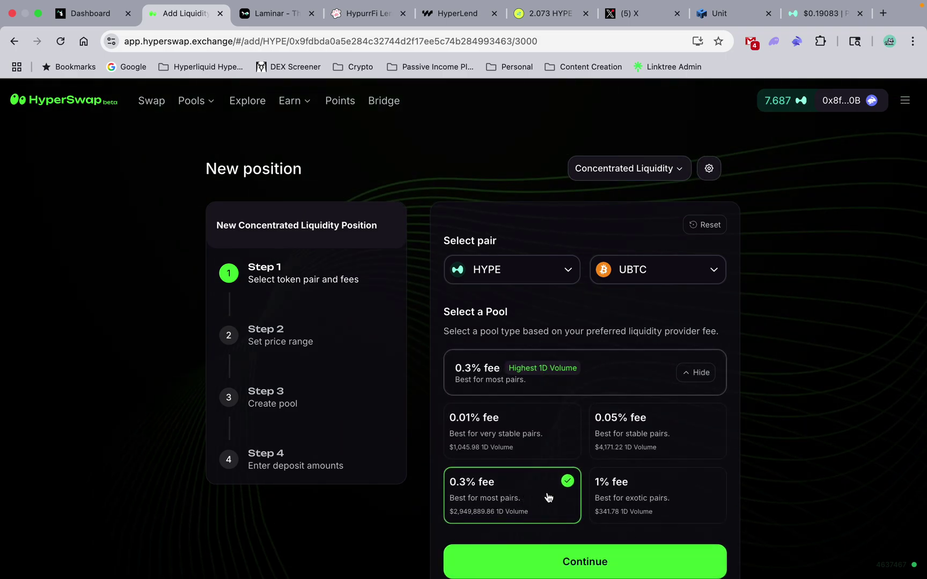
left_click(579, 562)
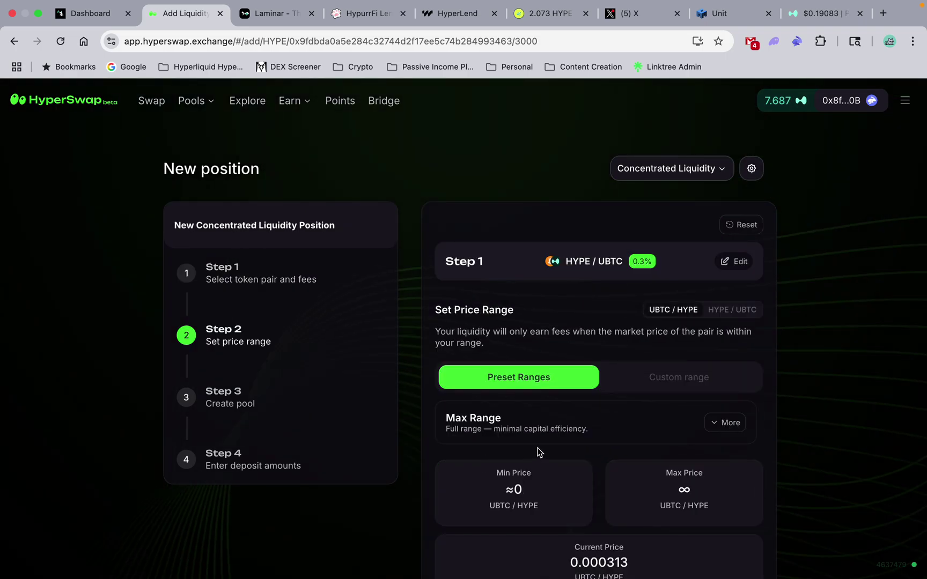
scroll(583, 453, "down", 5)
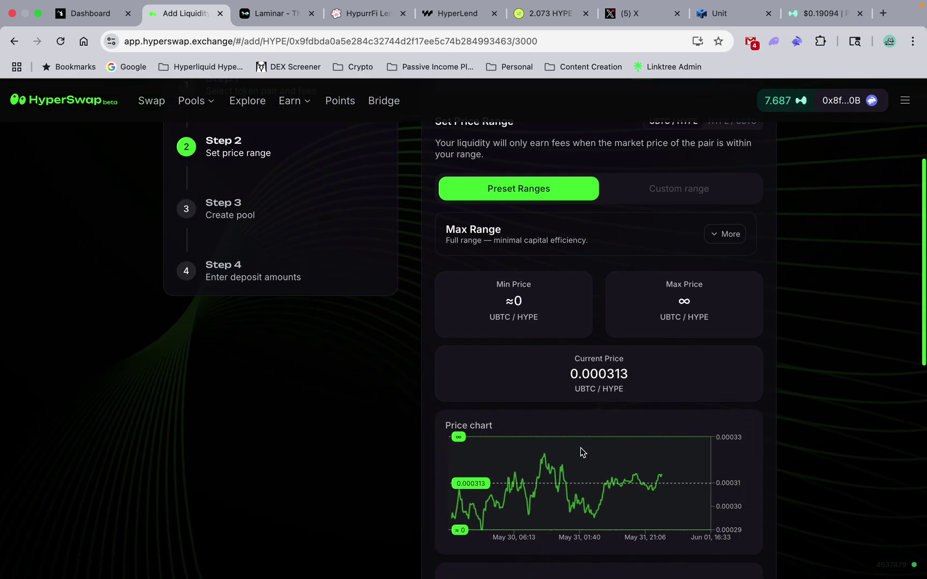
scroll(582, 453, "down", 5)
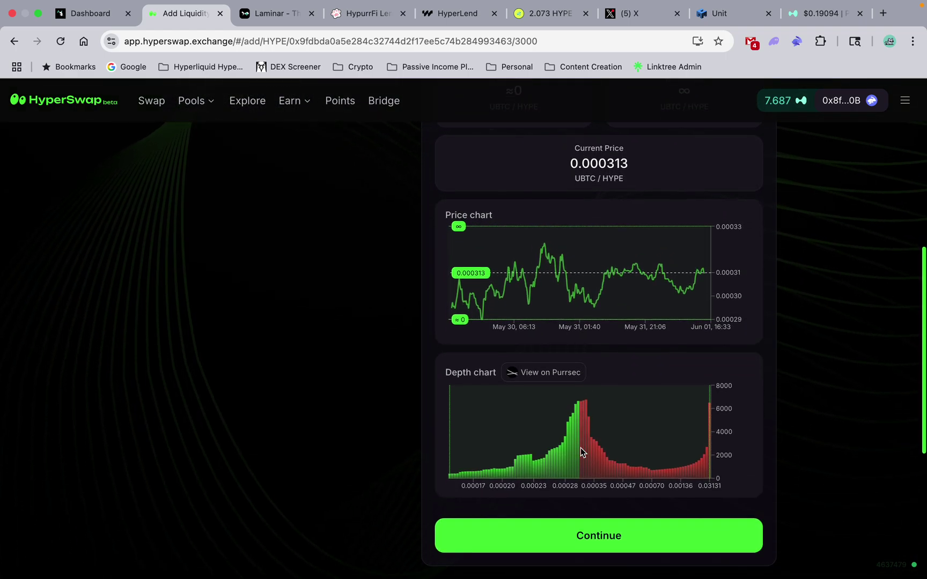
scroll(582, 453, "down", 1)
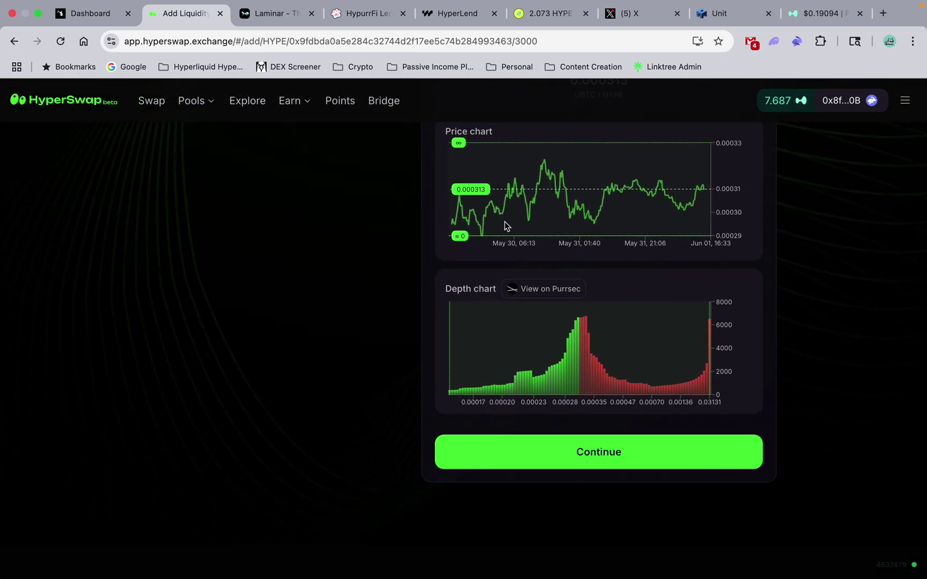
On the deposit step, change the HYPE amount to 3, pairing it with 0.00093393 UBTC.
left_click(584, 456)
scroll(523, 418, "up", 5)
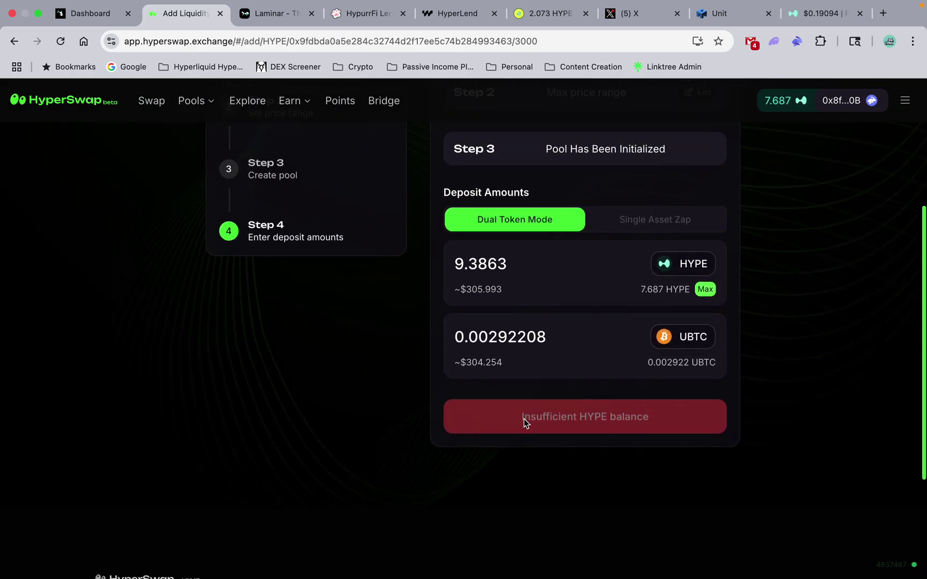
double_click(511, 302)
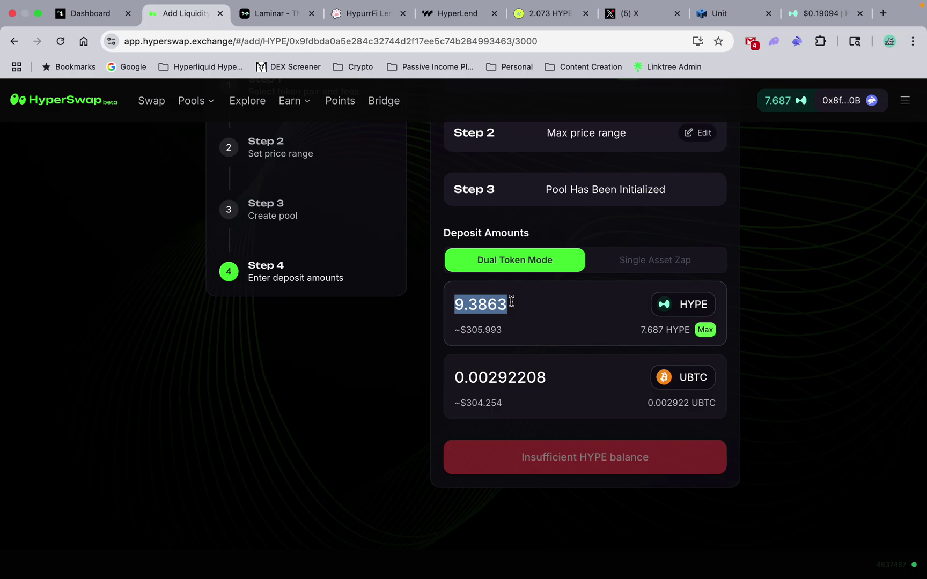
key("BackSpace")
type("3")
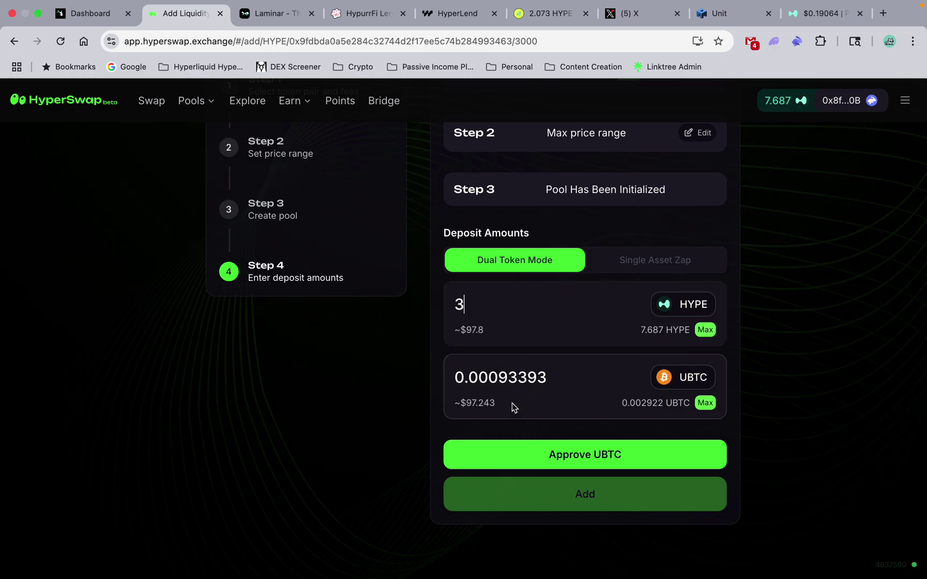
scroll(413, 450, "down", 1)
scroll(419, 445, "up", 1)
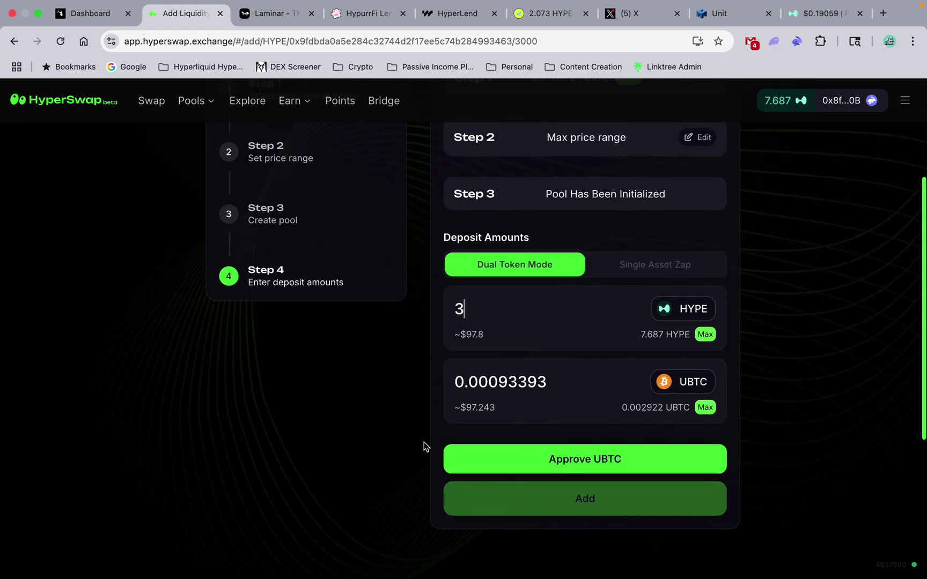
Approve UBTC spending, signing and confirming the approval in the wallet.
left_click(539, 468)
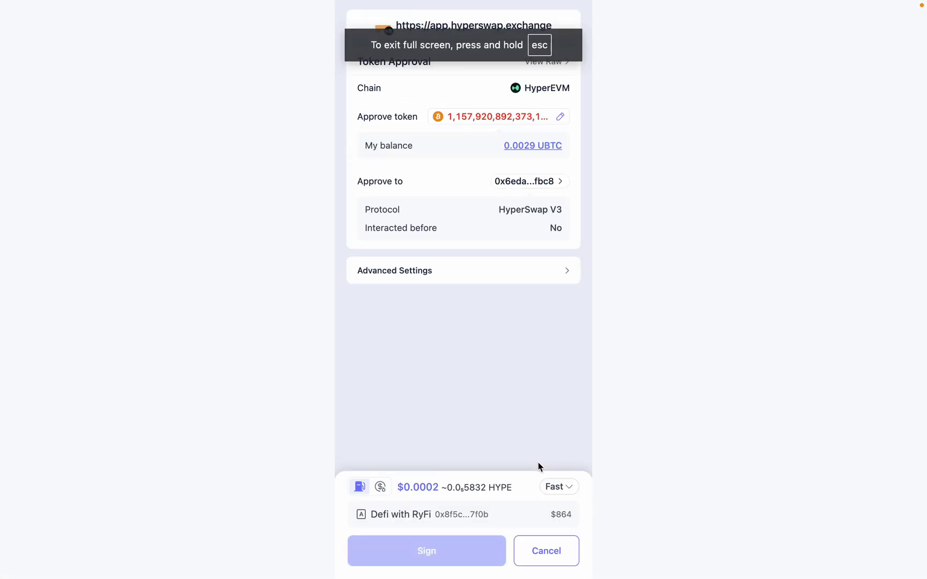
left_click(420, 551)
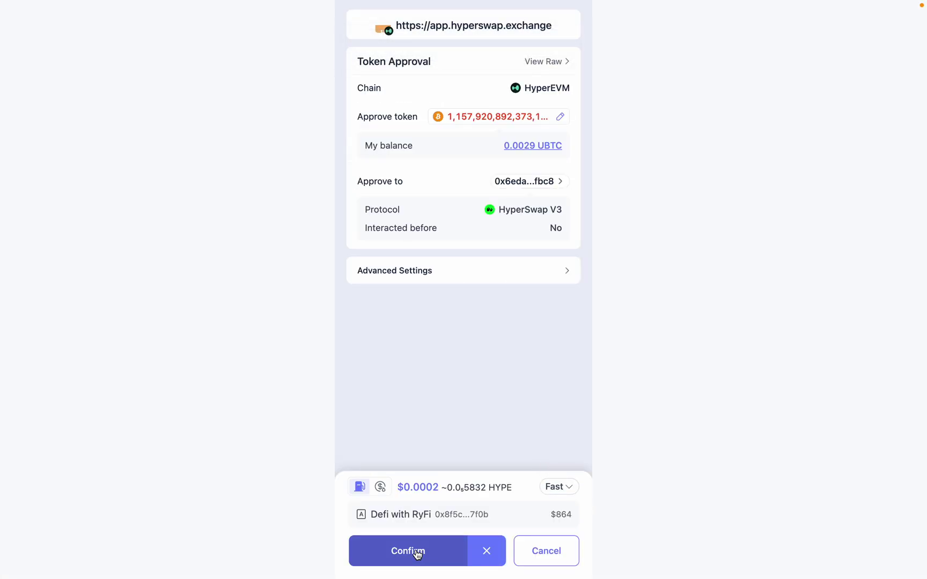
left_click(417, 553)
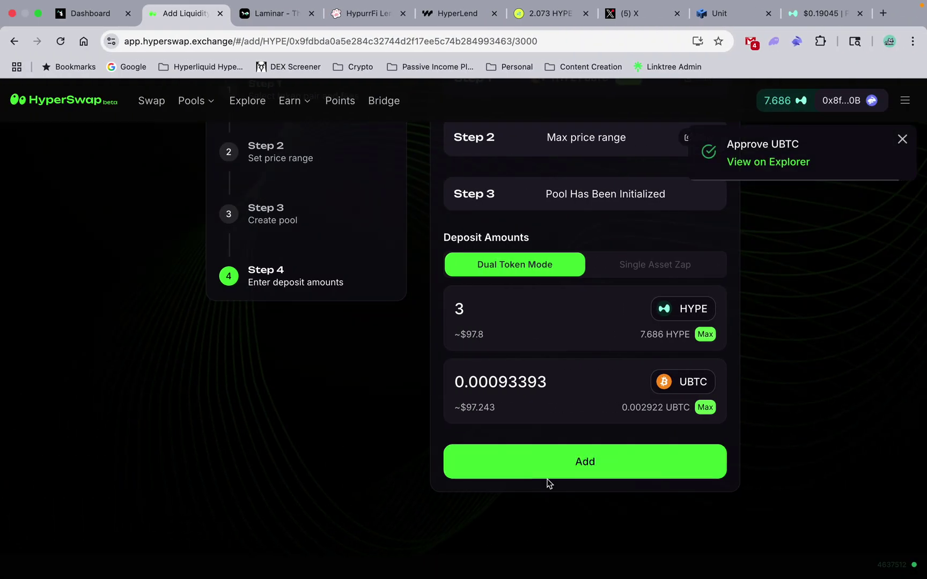
Confirm and sign the HYPE/UBTC 0.3% full-range deposit, then view the new position.
left_click(546, 465)
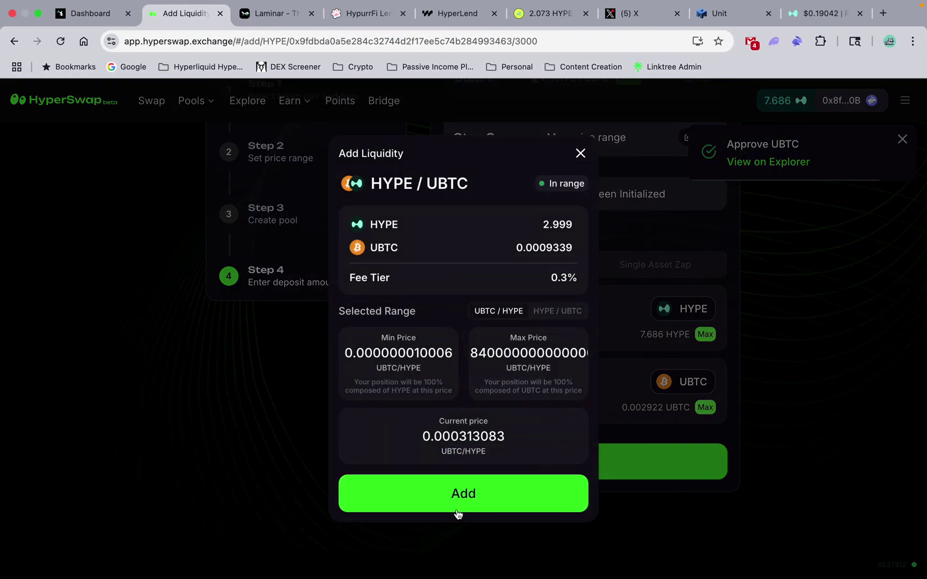
left_click(462, 494)
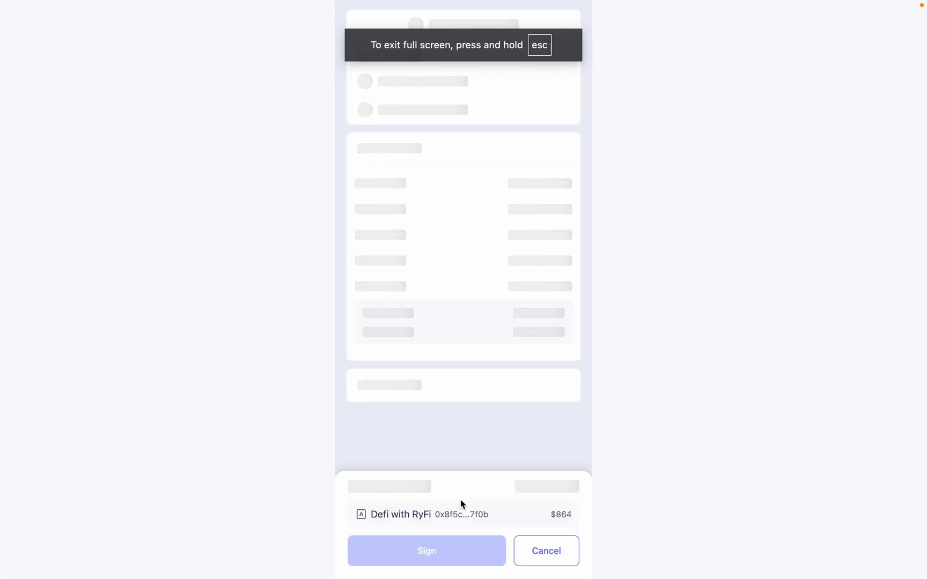
left_click(418, 555)
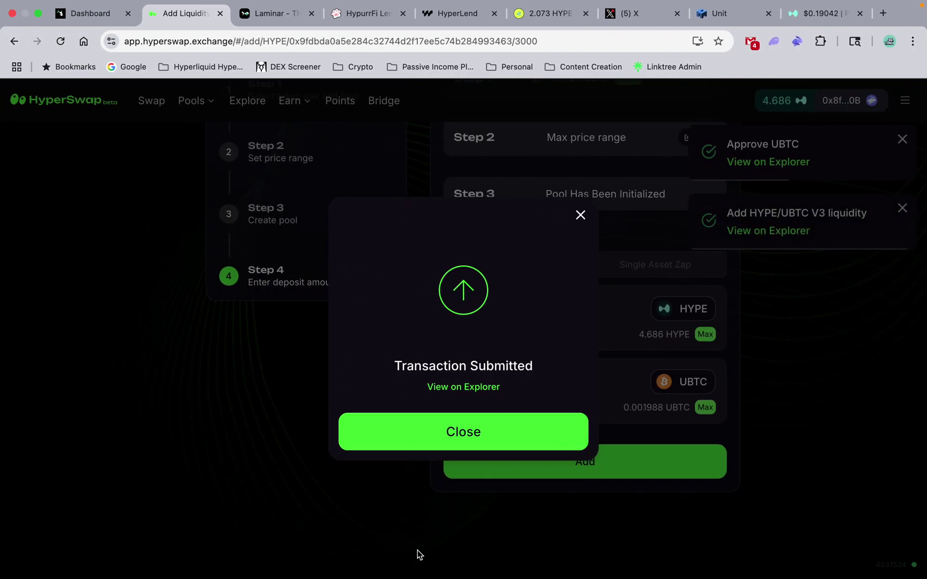
left_click(448, 435)
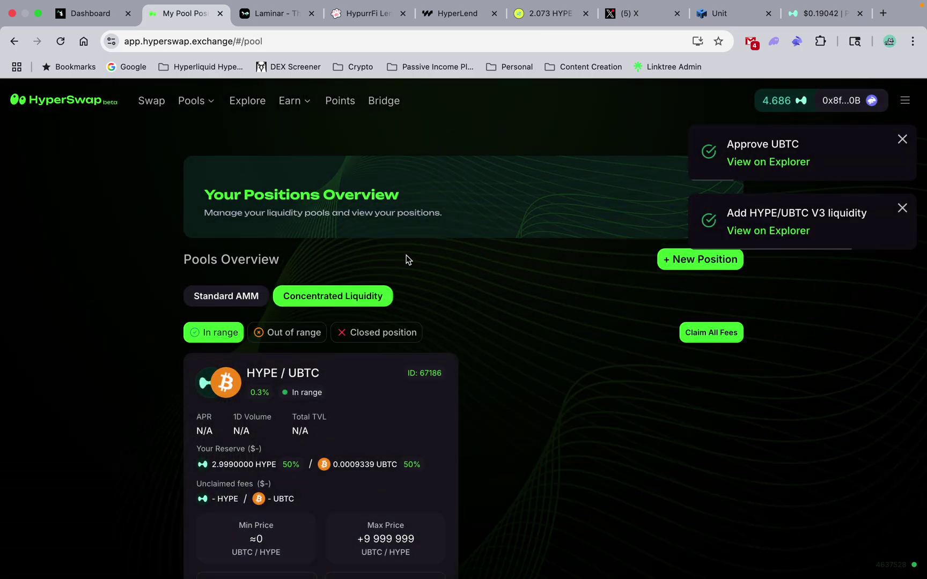
scroll(509, 386, "down", 1)
scroll(510, 386, "down", 3)
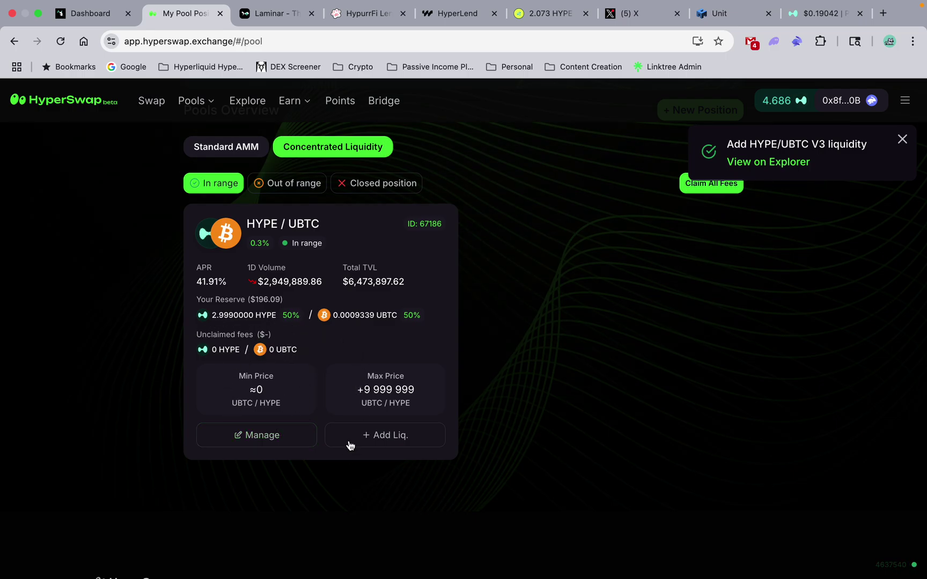
scroll(530, 433, "up", 3)
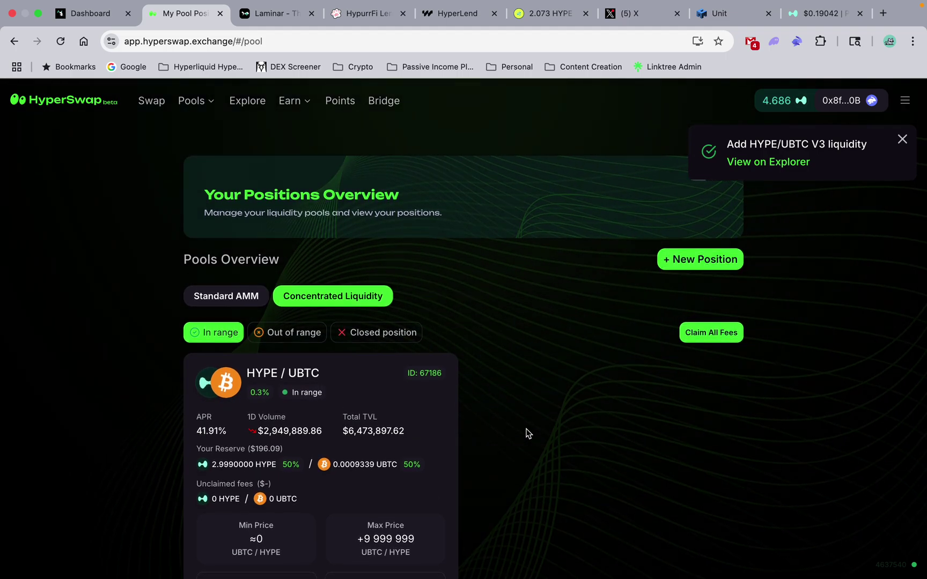
scroll(527, 434, "down", 2)
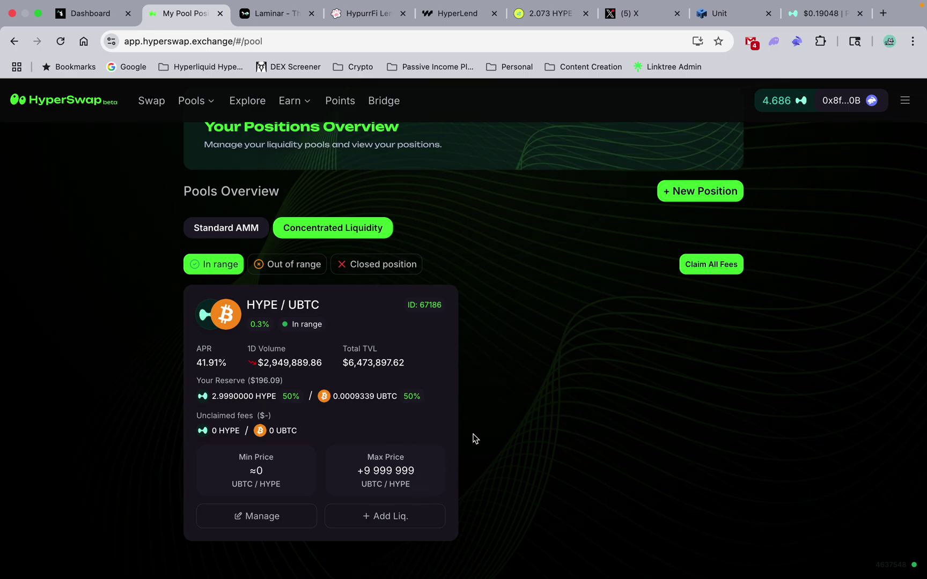
scroll(474, 439, "up", 2)
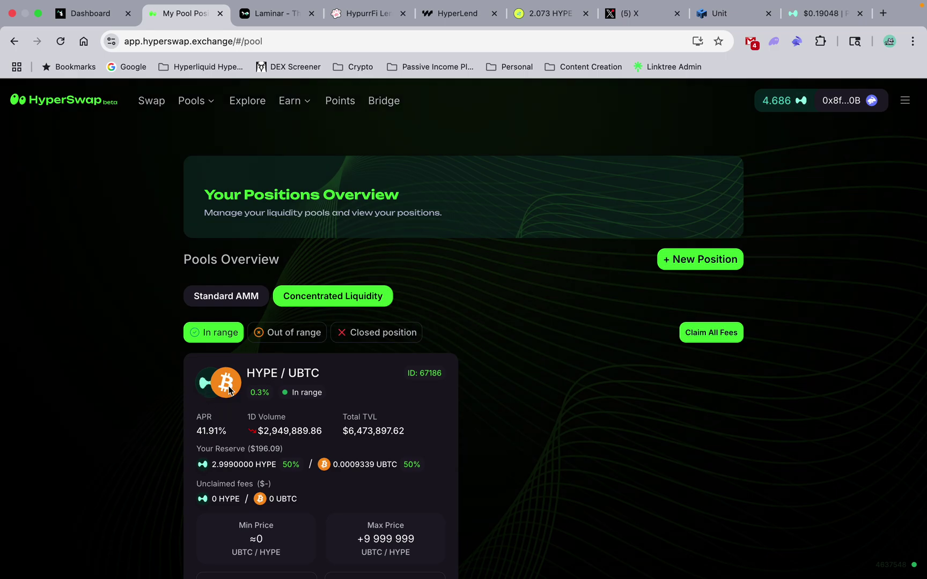
scroll(210, 436, "down", 1)
scroll(210, 436, "up", 1)
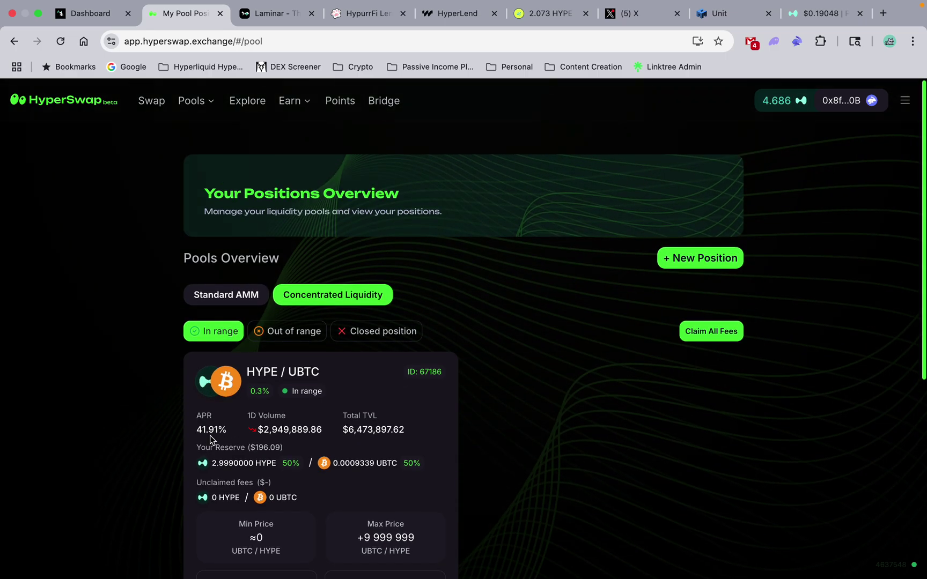
scroll(210, 437, "down", 2)
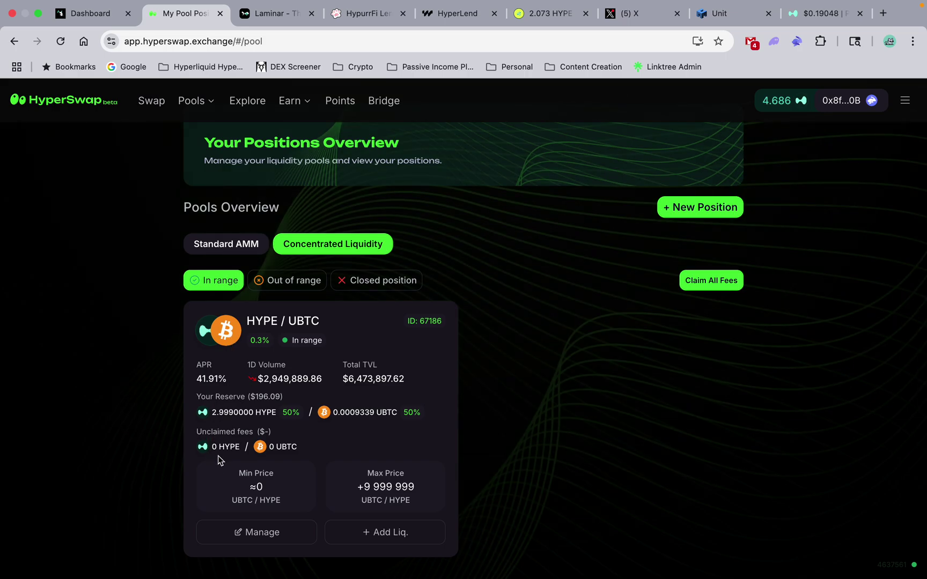
scroll(214, 374, "up", 1)
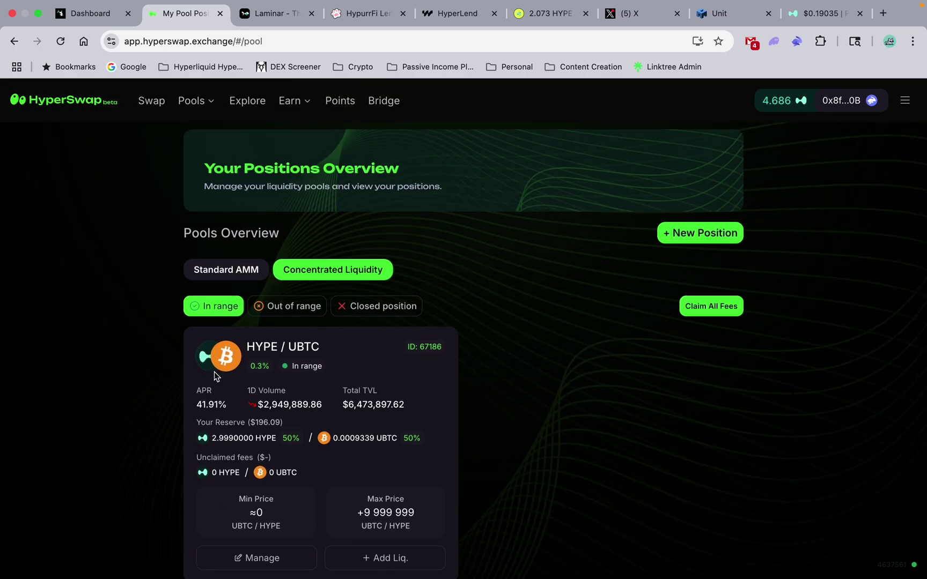
scroll(214, 372, "down", 1)
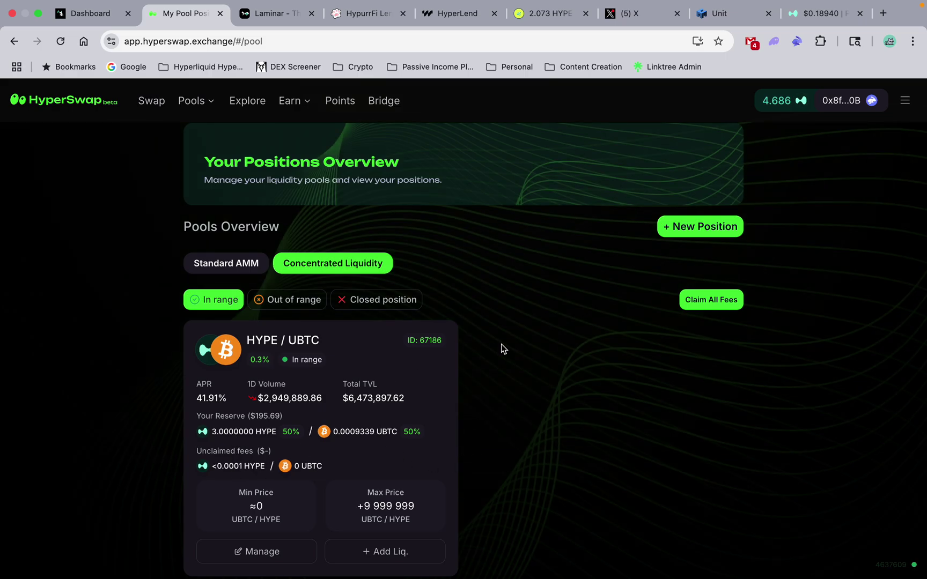
Open the Points page and review the Beta point details: 0 points, rank N/A.
left_click(339, 101)
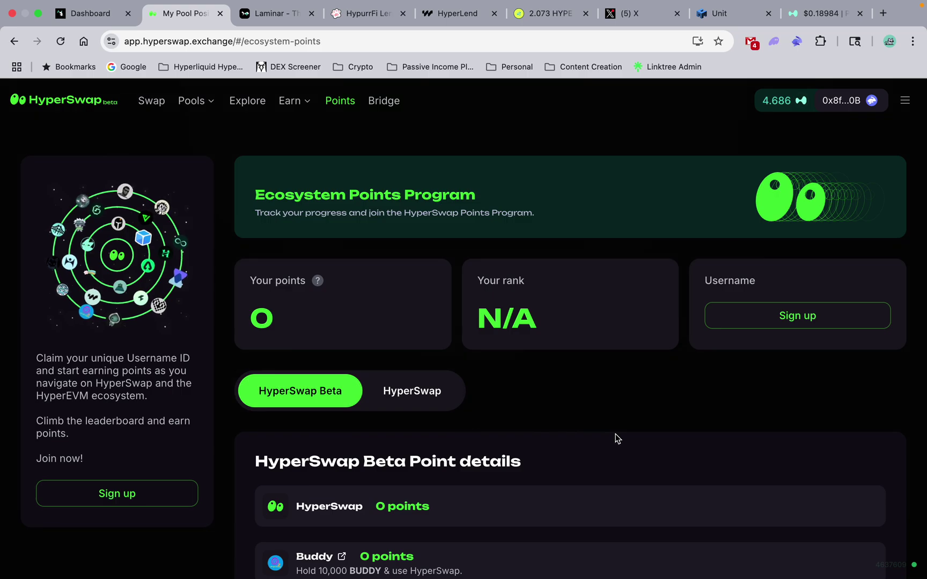
scroll(616, 434, "down", 2)
scroll(616, 438, "down", 10)
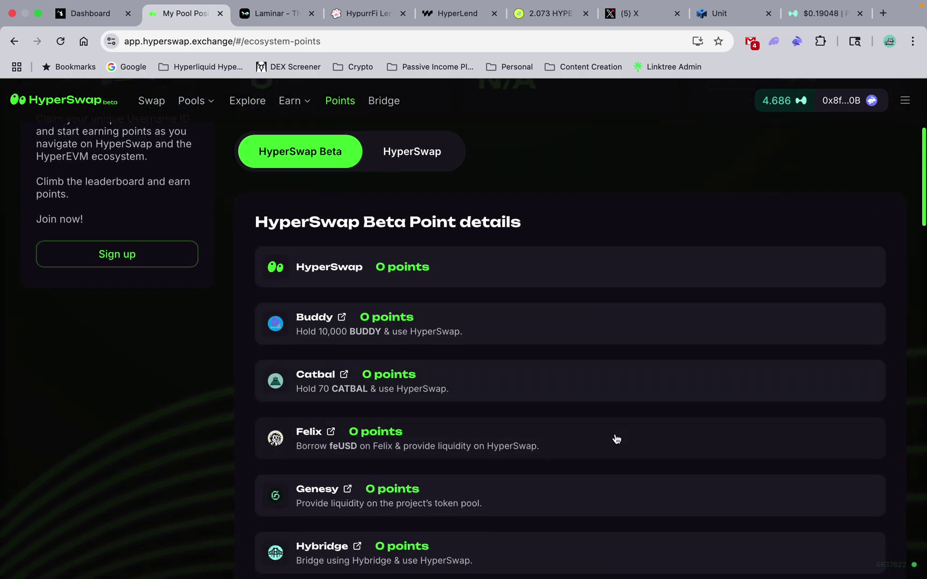
scroll(616, 439, "down", 17)
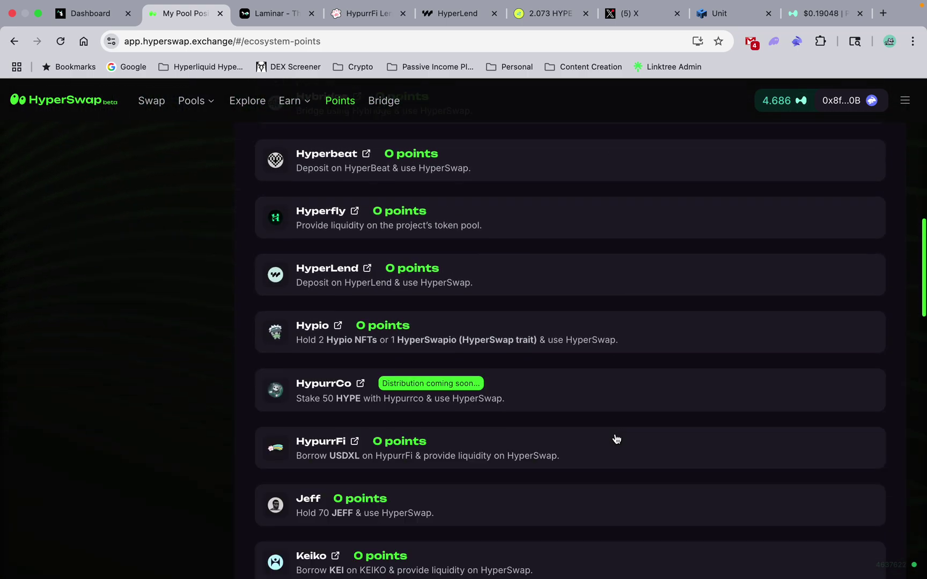
scroll(616, 438, "down", 12)
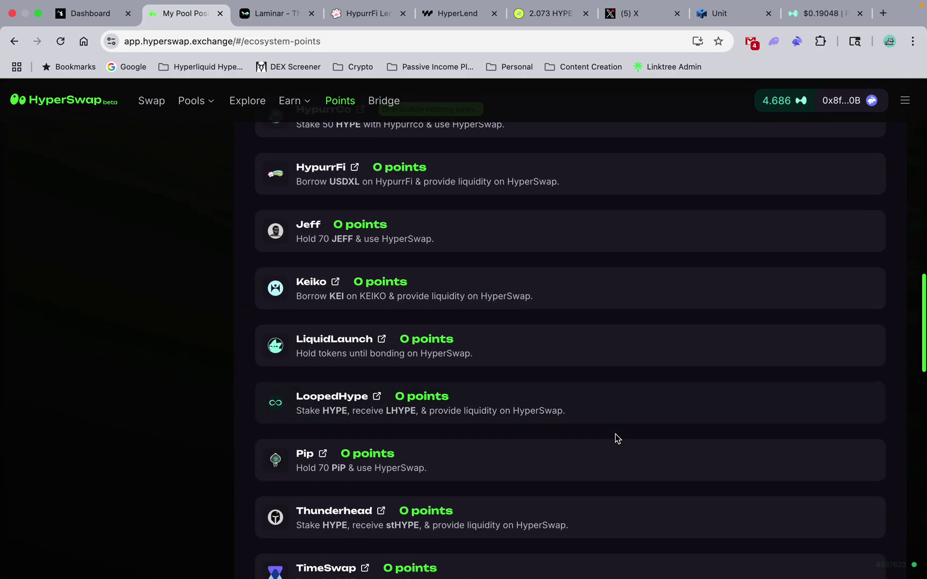
scroll(616, 439, "down", 6)
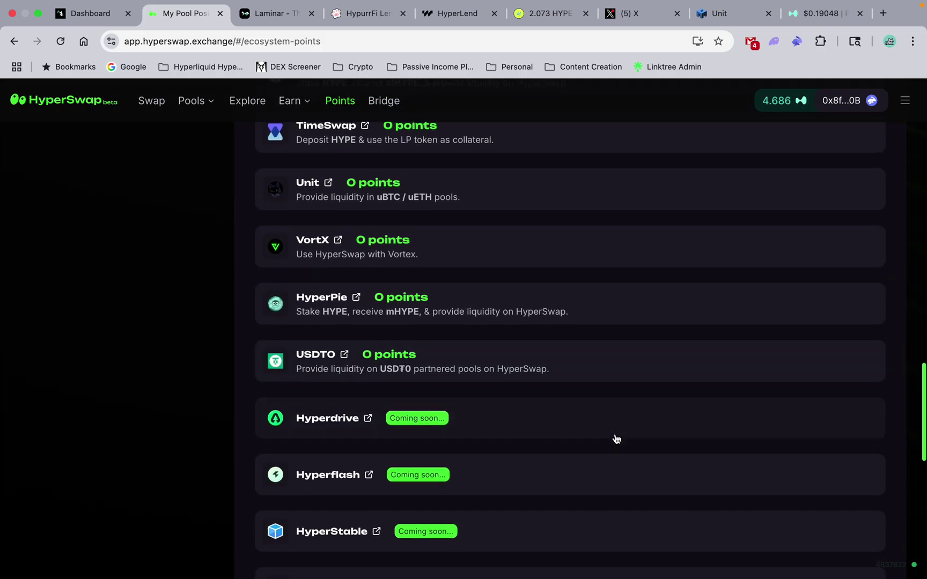
scroll(616, 438, "up", 20)
scroll(594, 389, "up", 5)
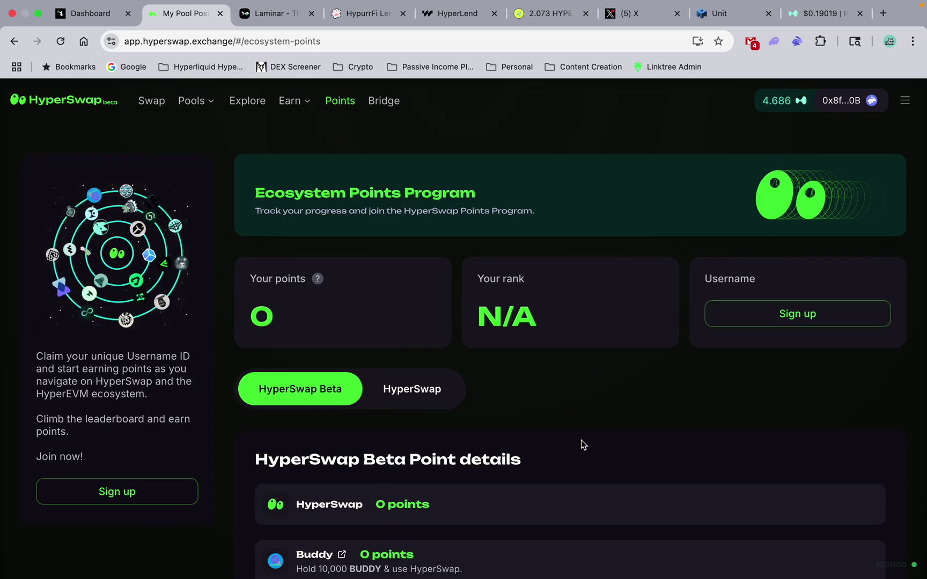
scroll(581, 442, "down", 5)
scroll(582, 445, "down", 1)
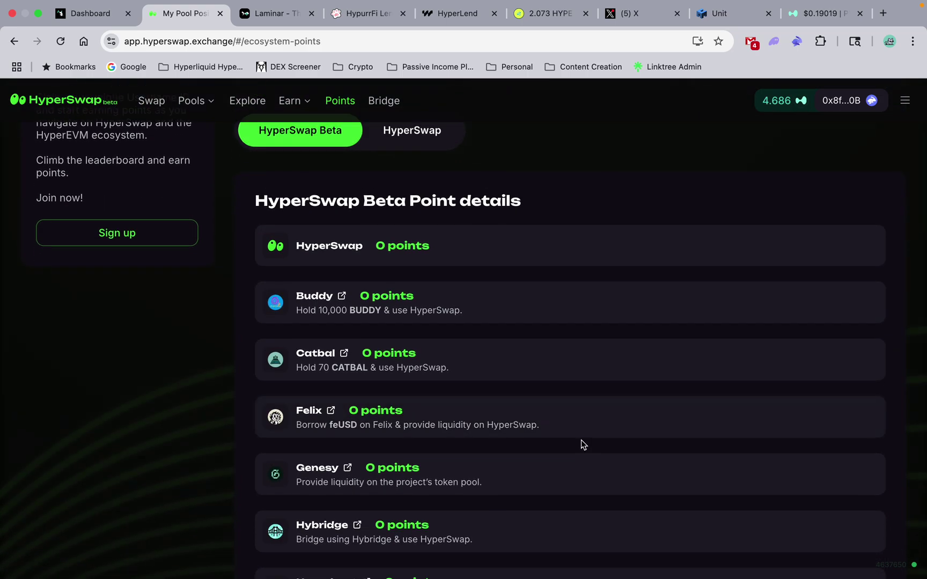
scroll(582, 444, "up", 4)
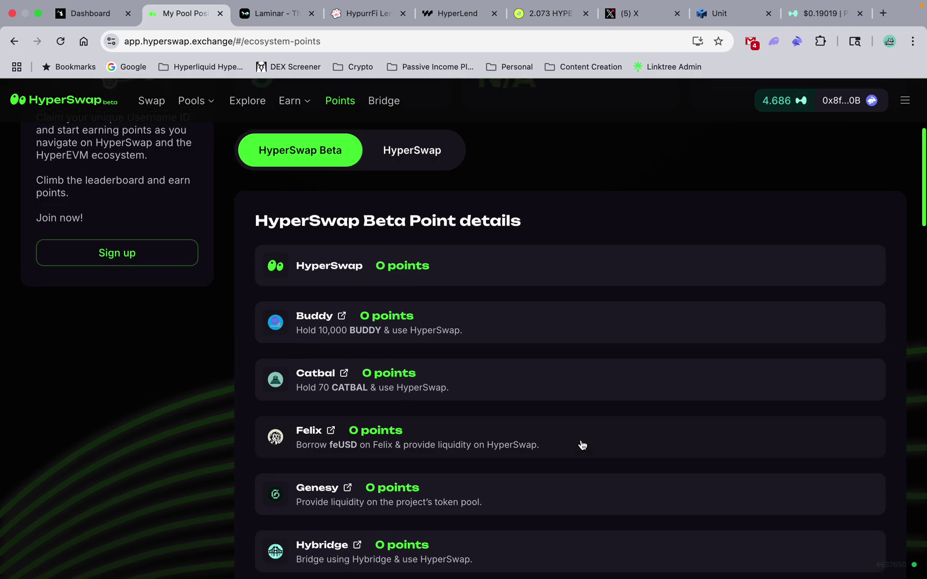
scroll(581, 439, "up", 2)
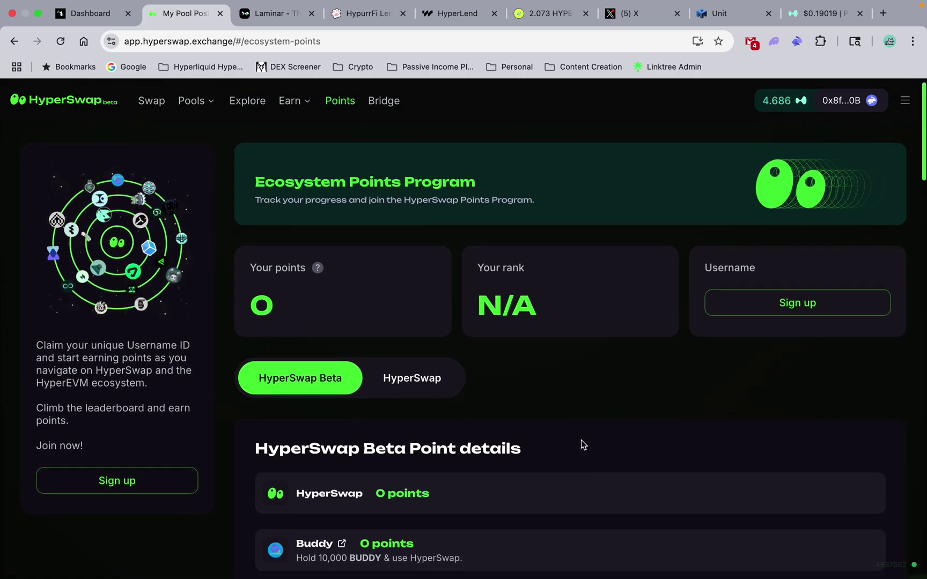